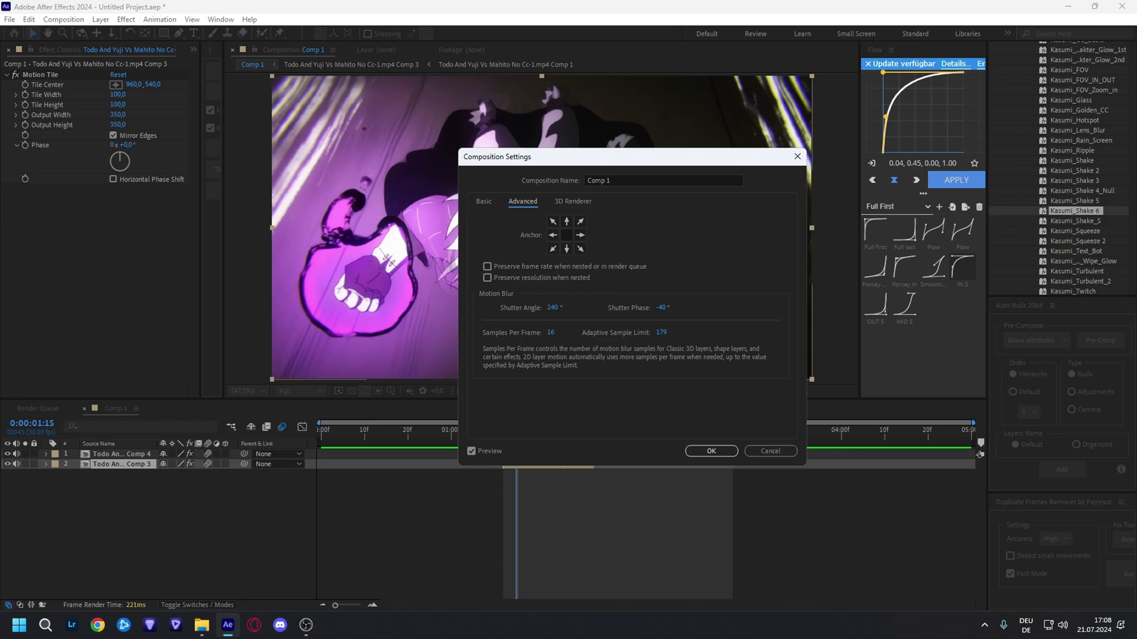
- Confirm the composition's motion blur settings, preview the first clip and return to its start at 0:00:01:12
key(Return)
drag(516, 432, 642, 432)
key(space)
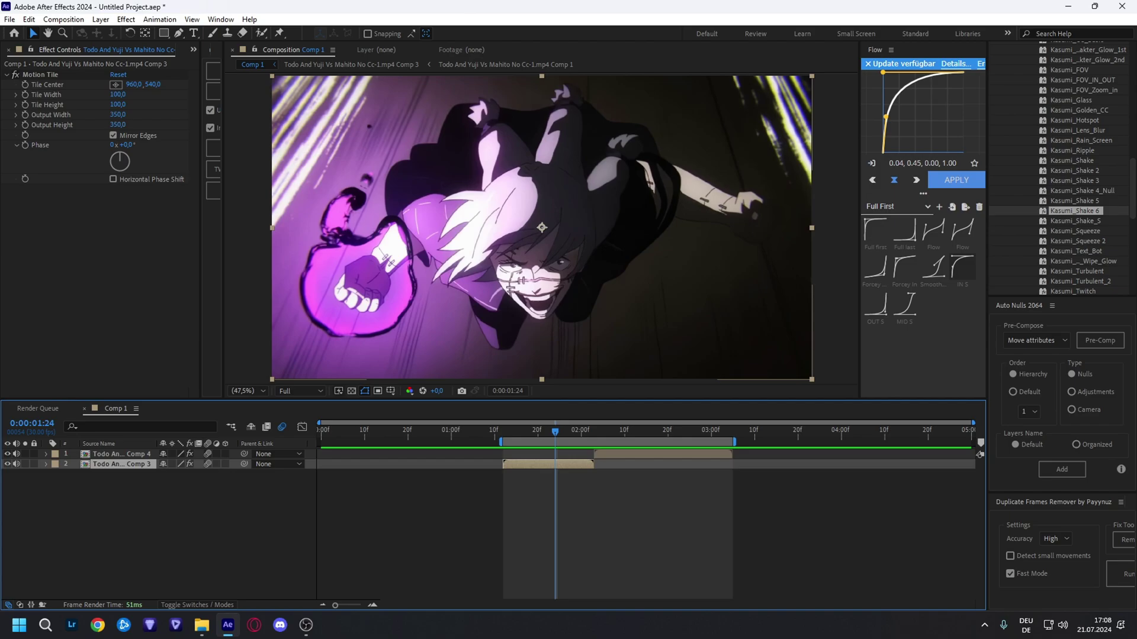
drag(555, 432, 503, 432)
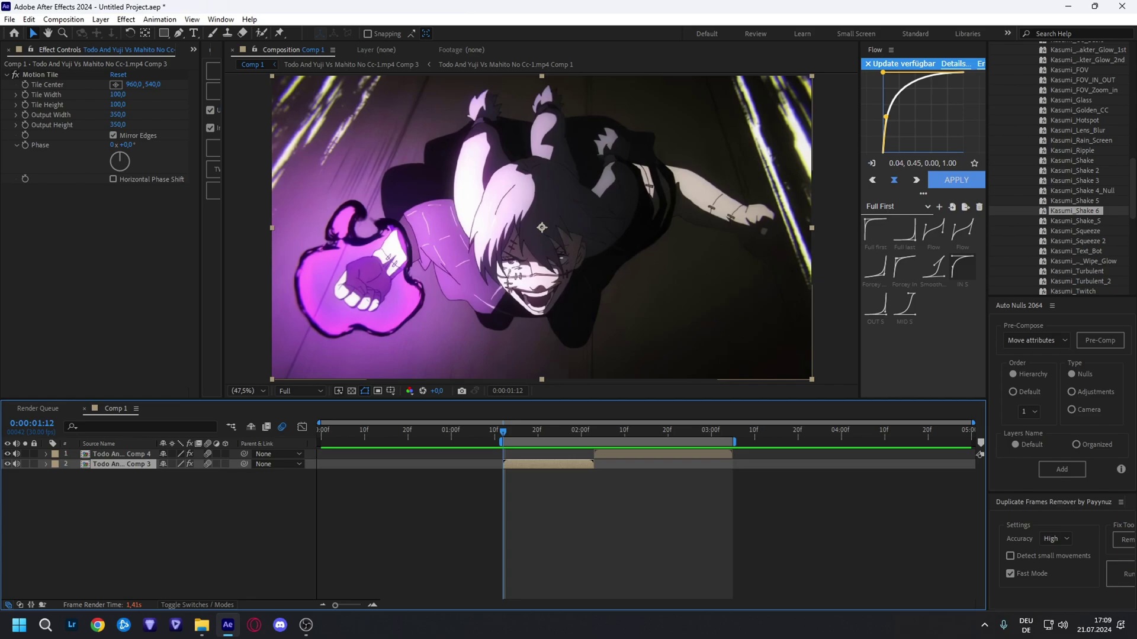
- Add three parented nulls to each of the two clips with Auto Nulls
click(1062, 468)
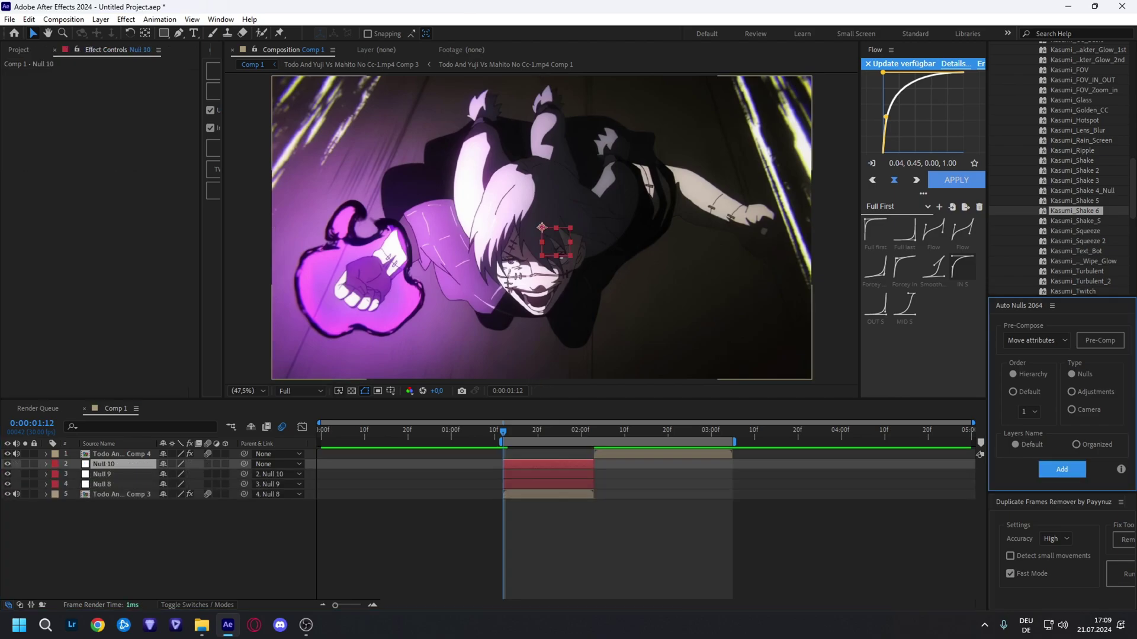
click(657, 454)
click(1061, 469)
click(1061, 469)
click(1061, 468)
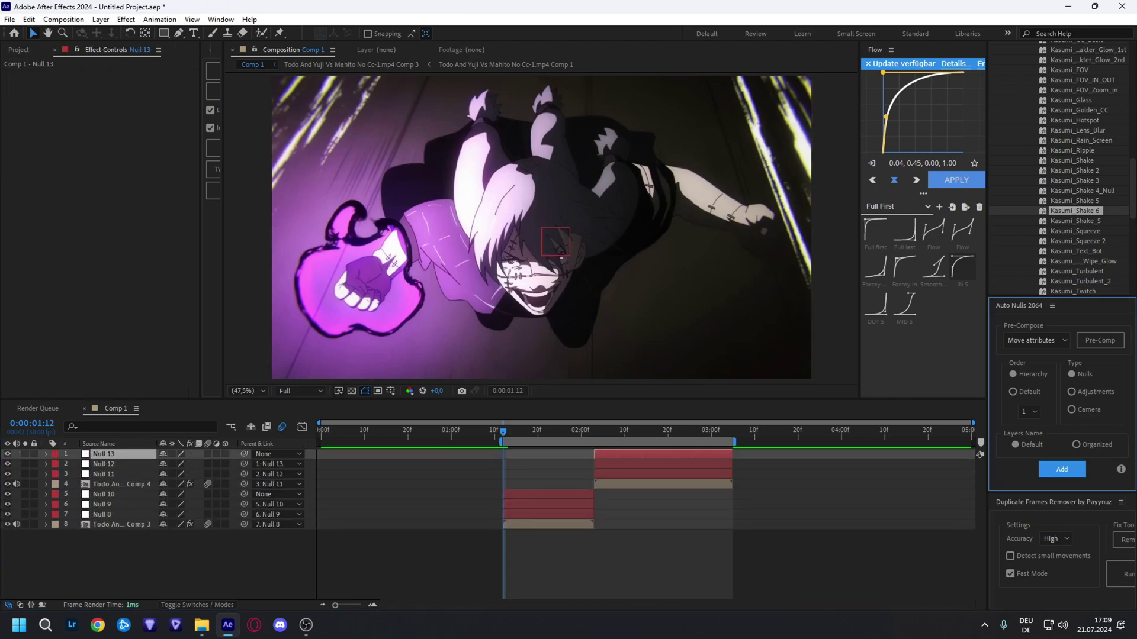
- Reveal Null 8's scale and move its anchor point onto the character's forehead
click(550, 515)
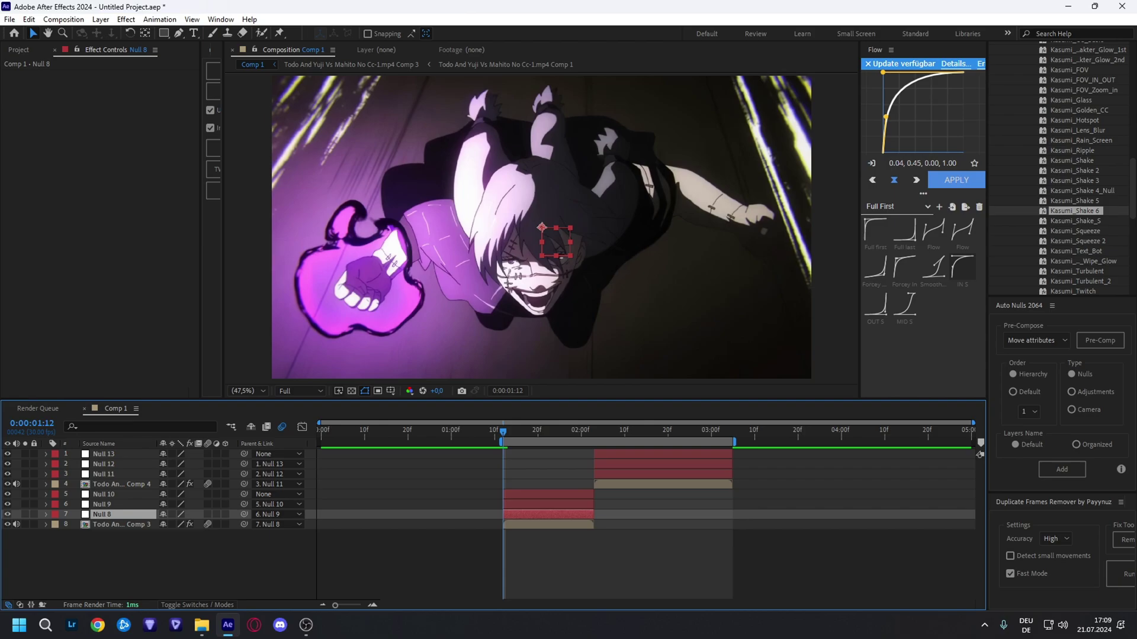
key(s)
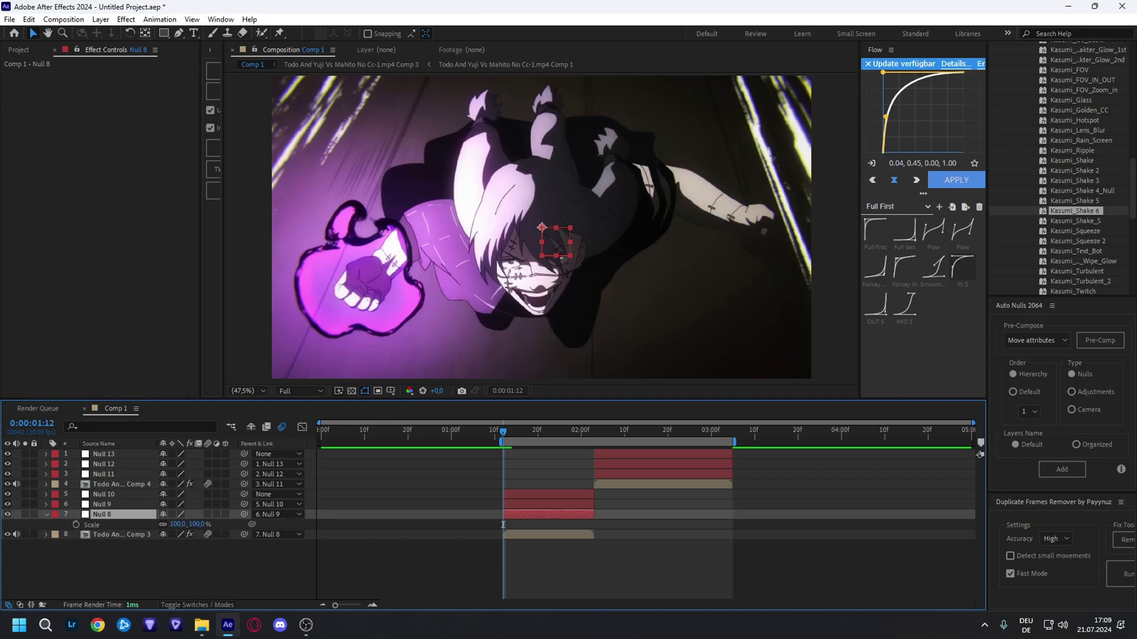
click(145, 33)
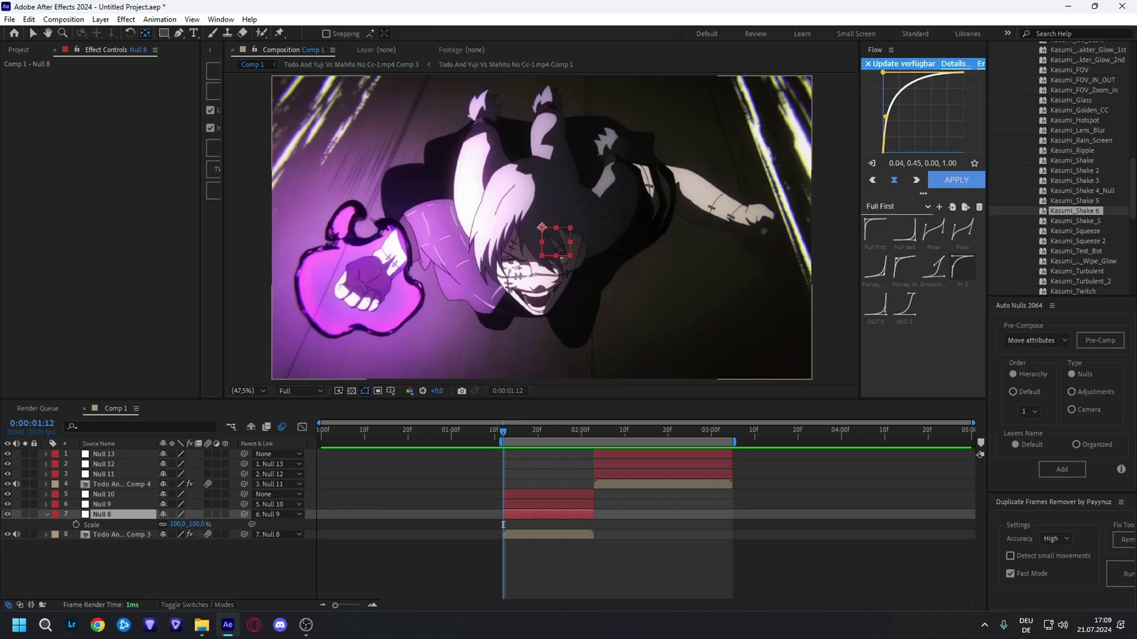
drag(542, 227, 507, 242)
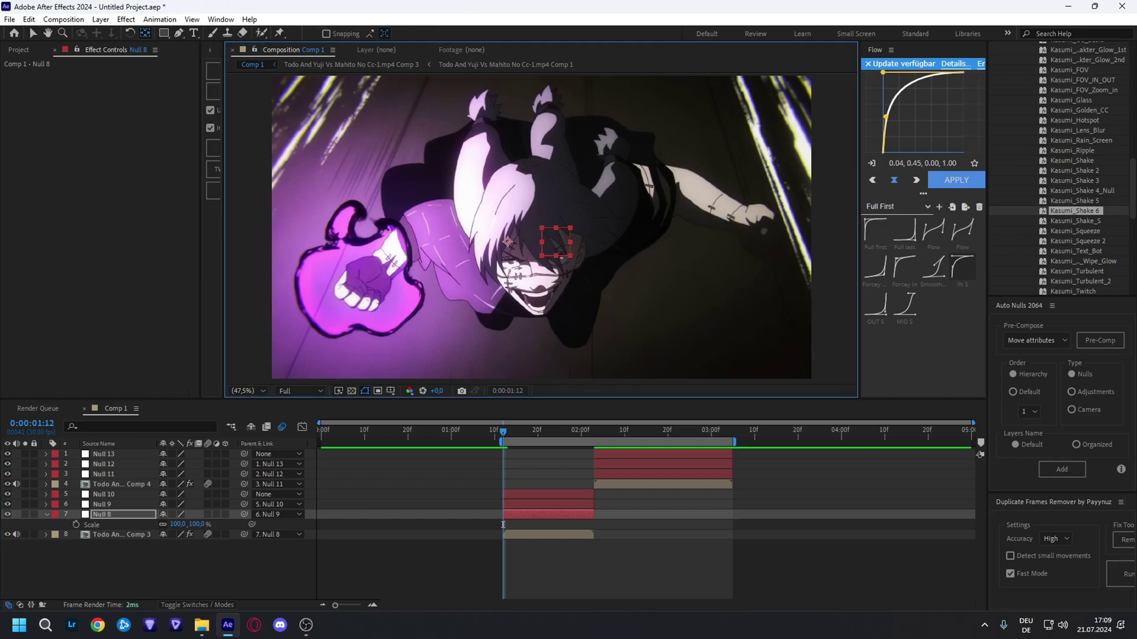
- Set Null 8's scale to 250% and keyframe it at 0:00:01:12
click(197, 525)
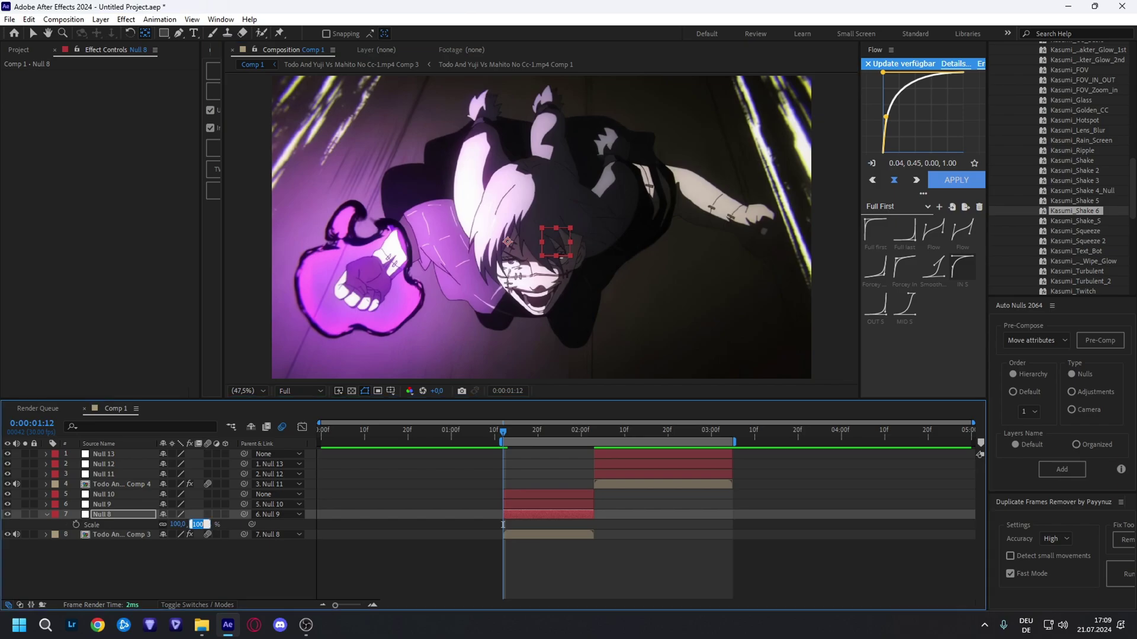
text(250)
key(Return)
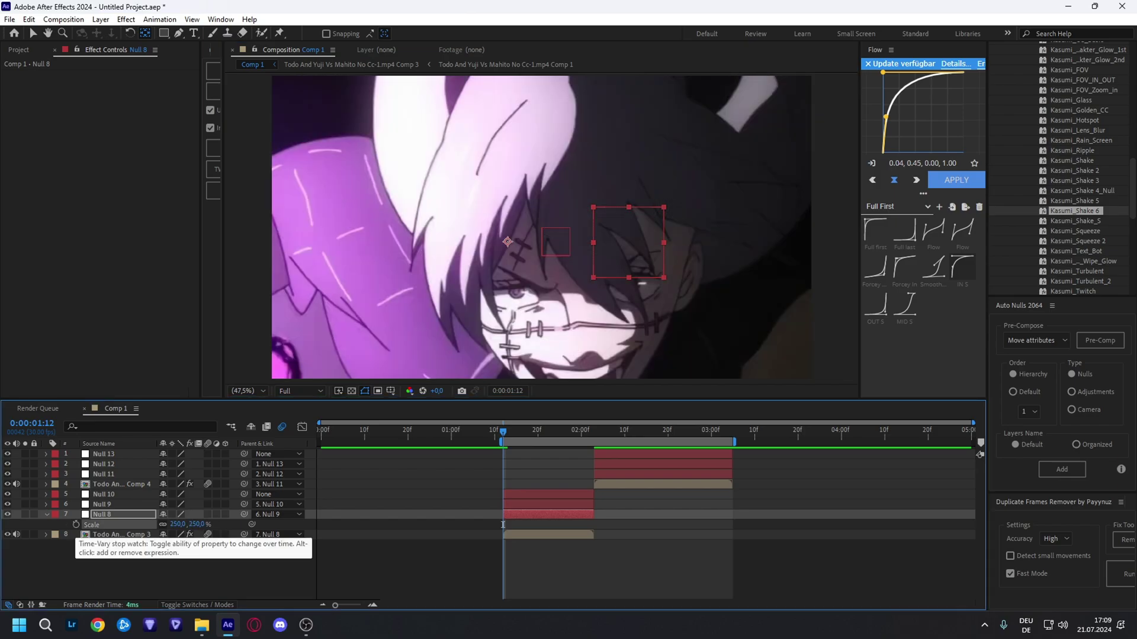
click(76, 525)
- Keyframe Null 8's scale at 120% at 0:00:02:02
key(space)
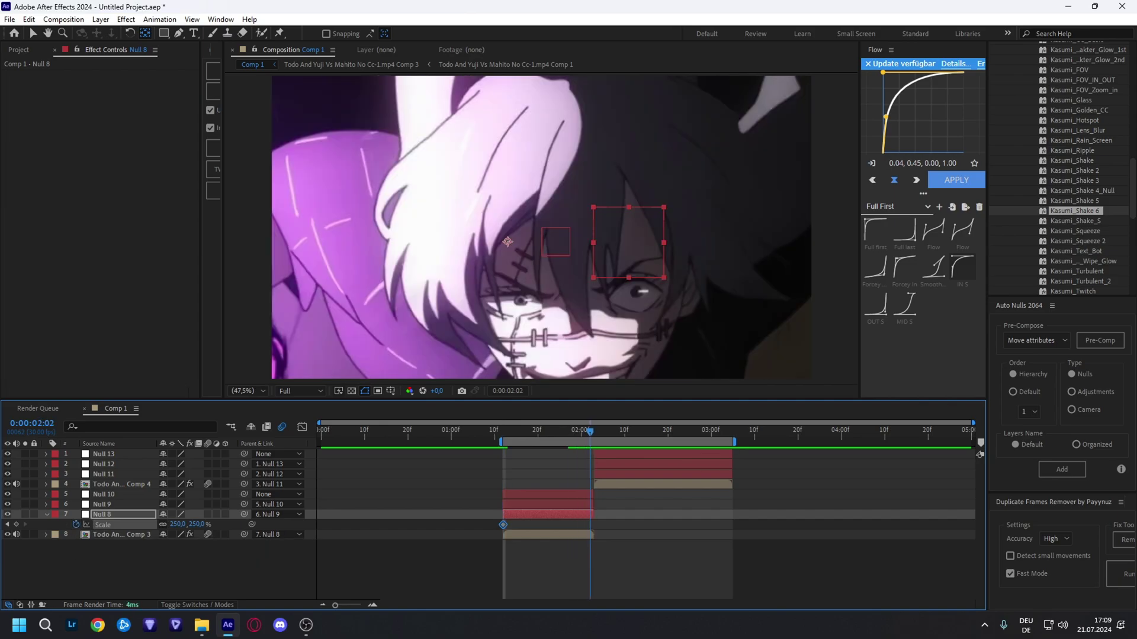
click(197, 525)
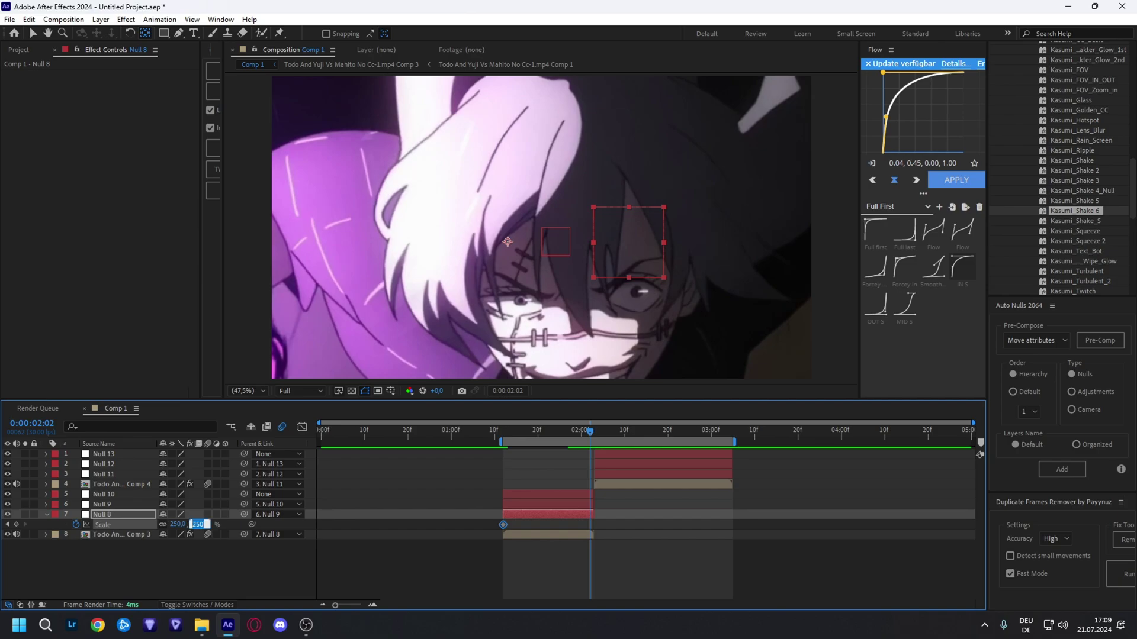
text(120)
key(Return)
- Apply the 0.04, 0.45, 0.00, 1.00 Flow curve to both Null 8 scale keyframes and preview the zoom
drag(599, 521, 493, 532)
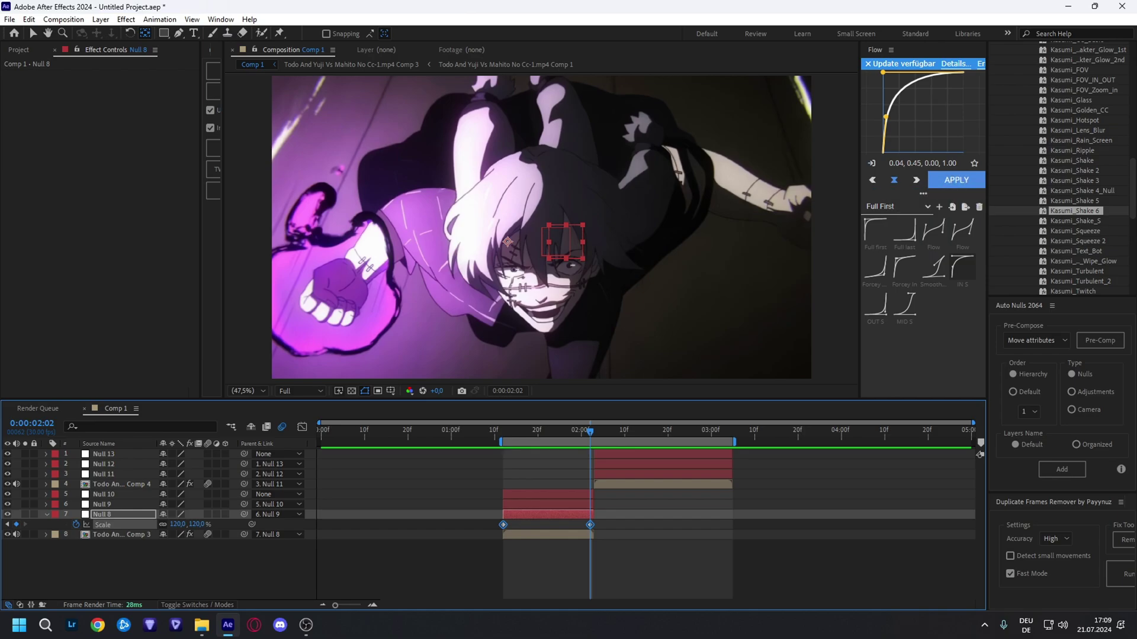
click(957, 179)
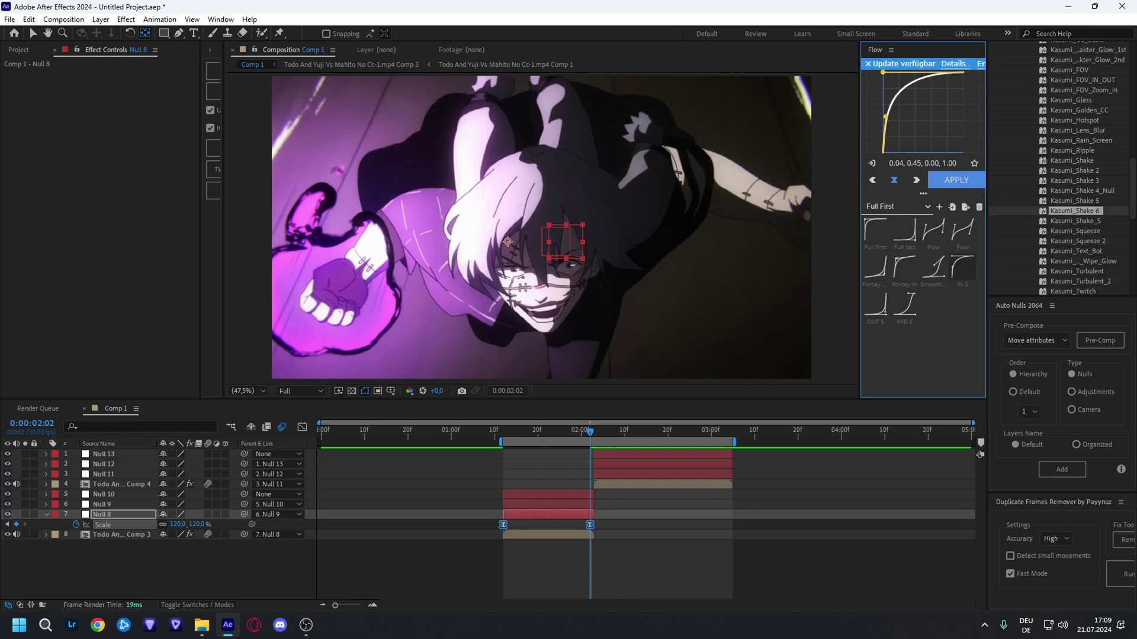
click(503, 432)
key(space)
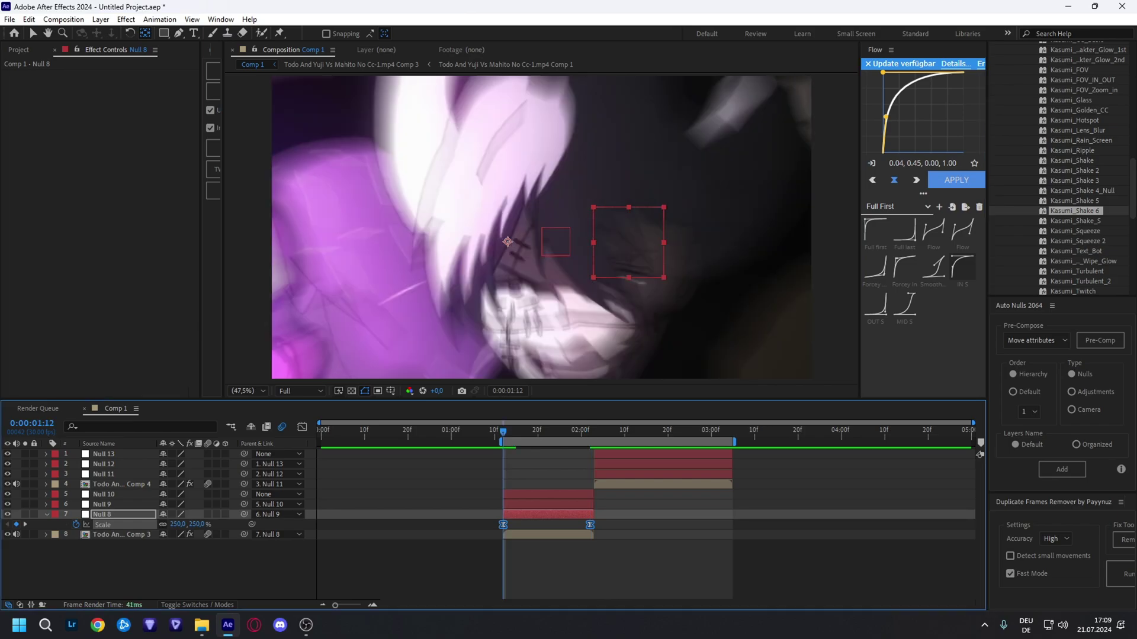
key(space)
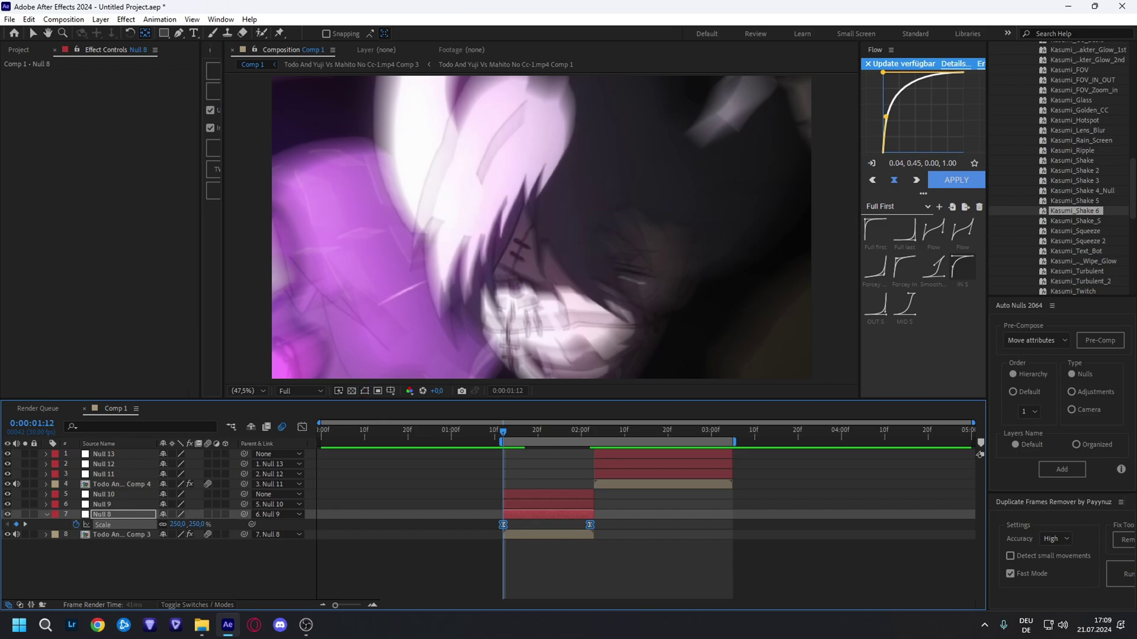
key(space)
- Keyframe Null 9's scale at 100% at 0:00:01:21
mouse_move(502, 432)
mouse_down()
mouse_move(521, 432)
mouse_move(507, 432)
mouse_up()
key(Page_Down)
key(Page_Down)
key(Page_Down)
key(Page_Down)
key(Page_Down)
key(Page_Down)
key(Page_Down)
key(Page_Down)
key(Page_Down)
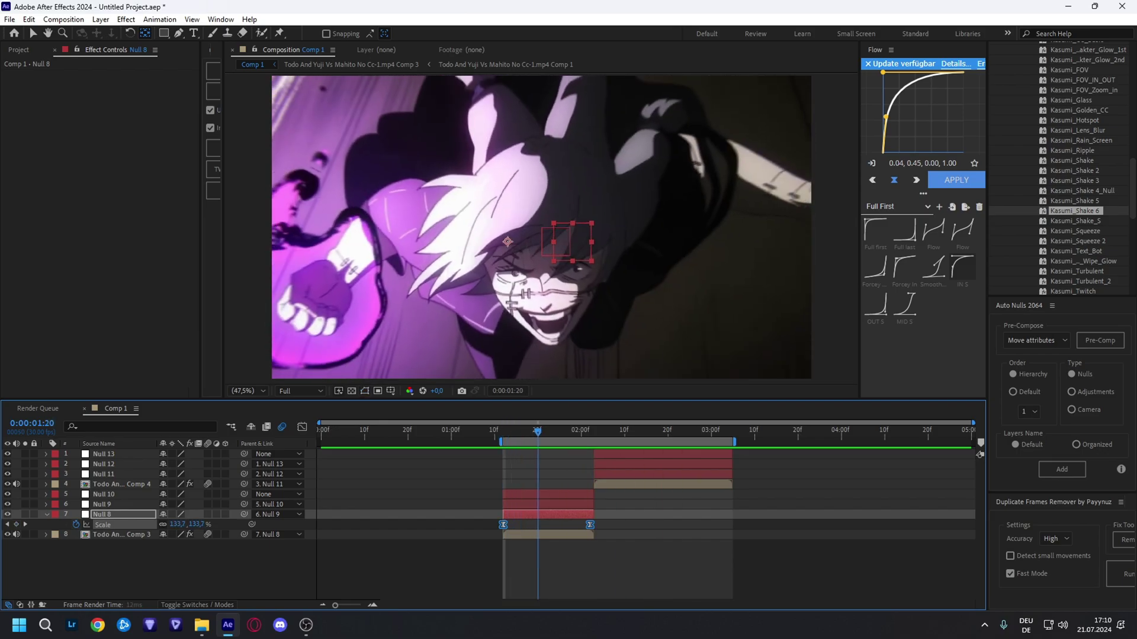
key(Page_Up)
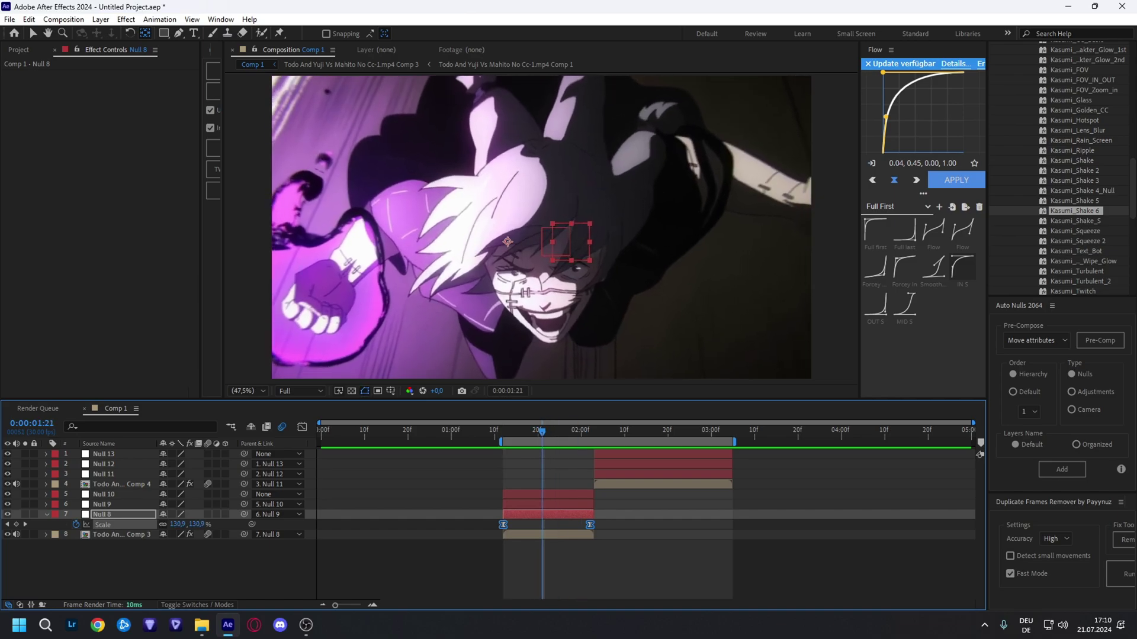
key(ctrl+Up)
key(s)
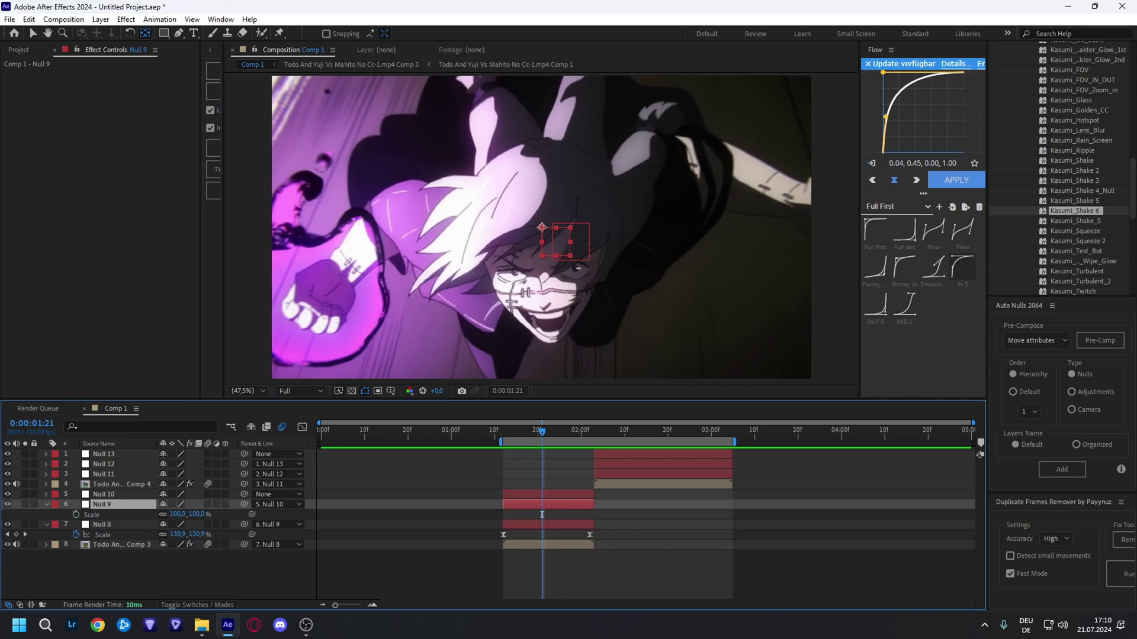
click(76, 514)
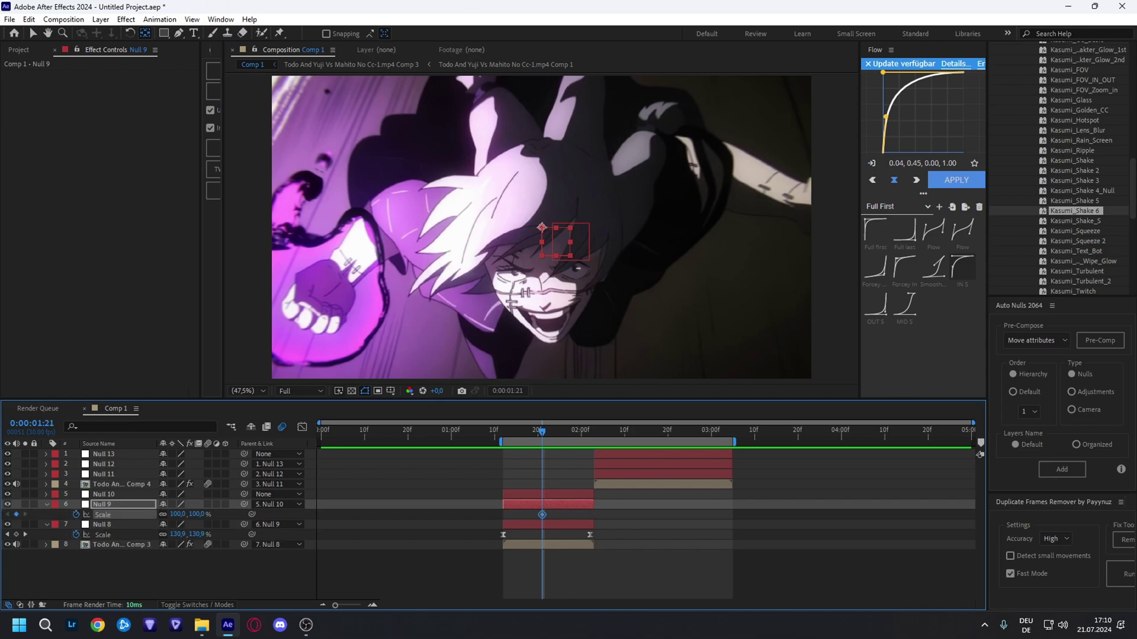
- Keyframe Null 9's scale at 85% at 0:00:02:02 and ease both of its keyframes with the MID S curve
drag(542, 431, 590, 432)
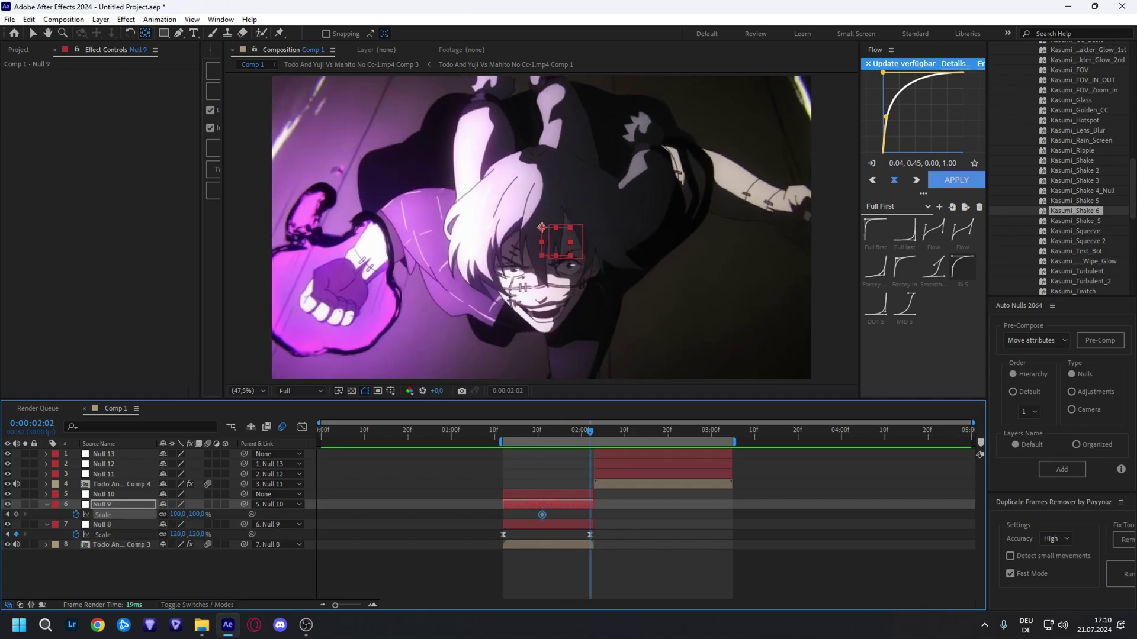
drag(196, 515, 187, 514)
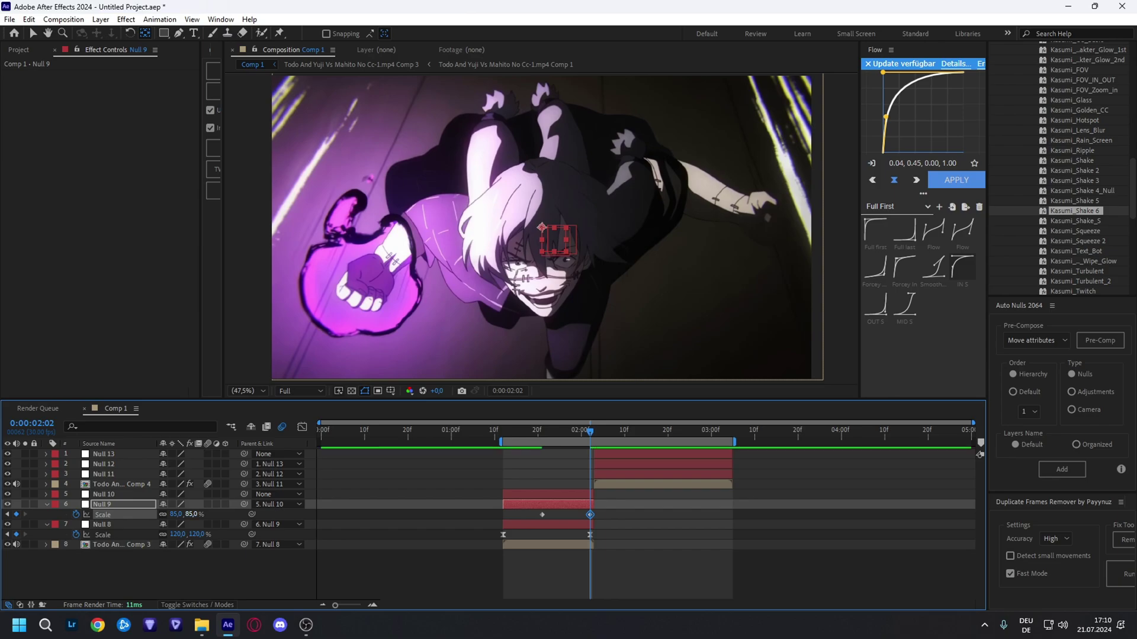
drag(601, 511, 538, 521)
click(904, 305)
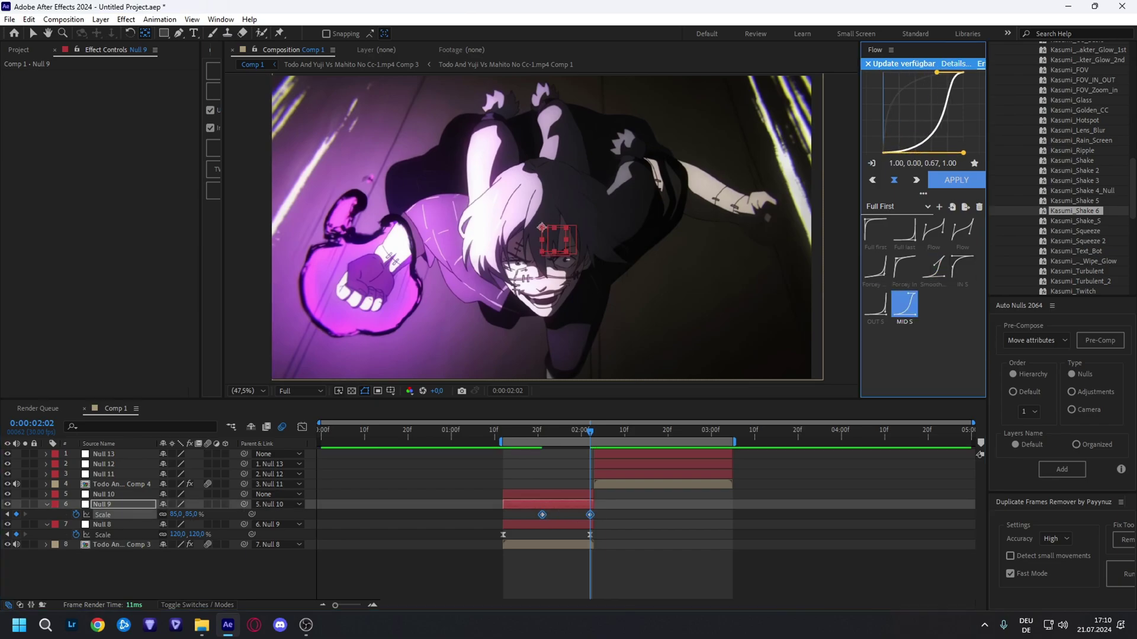
click(953, 180)
- Move Null 9's last scale keyframe to 0:00:02:03, where the second clip starts, and check the frames around the cut
drag(589, 514, 594, 514)
mouse_move(589, 432)
mouse_down()
mouse_move(573, 432)
mouse_move(590, 432)
mouse_up()
key(Page_Down)
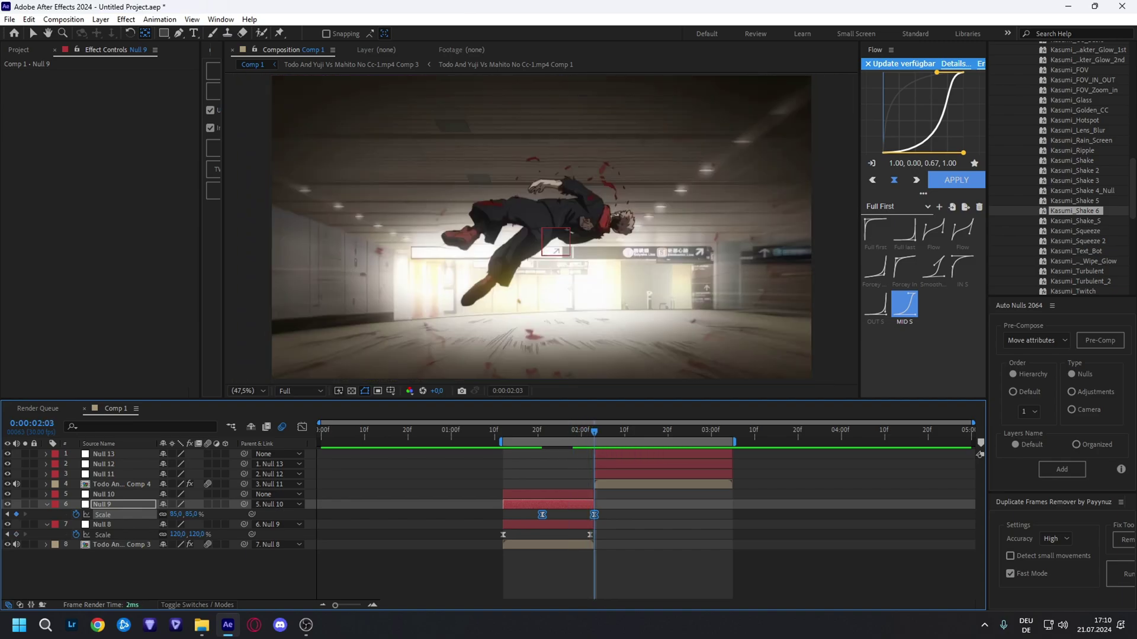
key(Page_Down)
- Keyframe Null 10's scale at 100% at 0:00:01:28
key(Page_Up)
key(Page_Up)
key(Page_Up)
key(Page_Up)
key(Page_Up)
key(Page_Up)
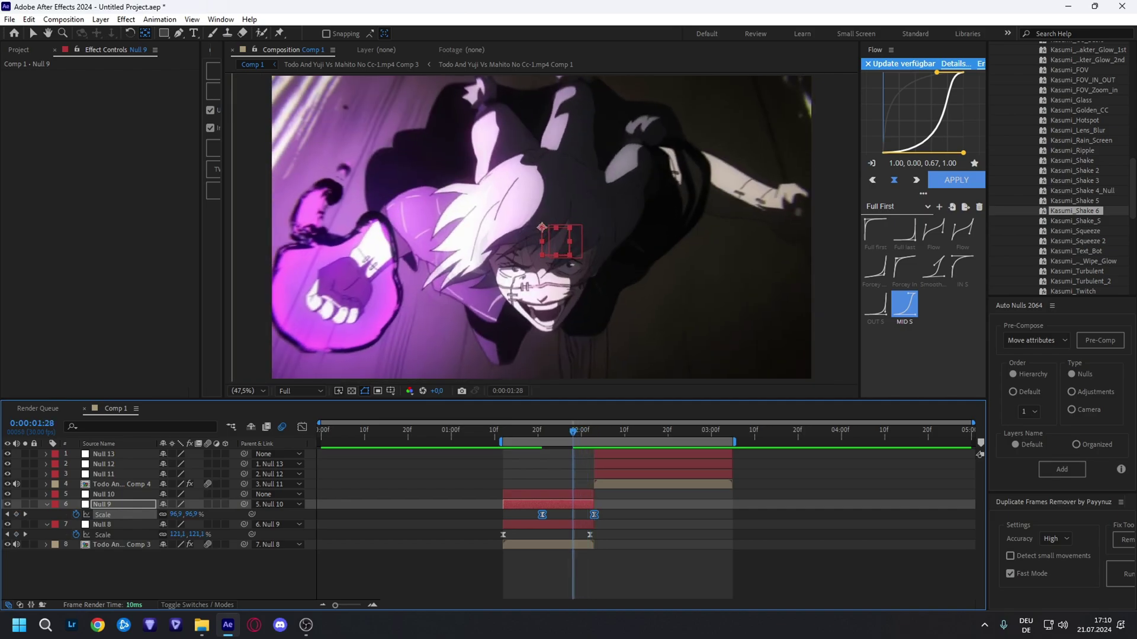
key(ctrl+Up)
key(s)
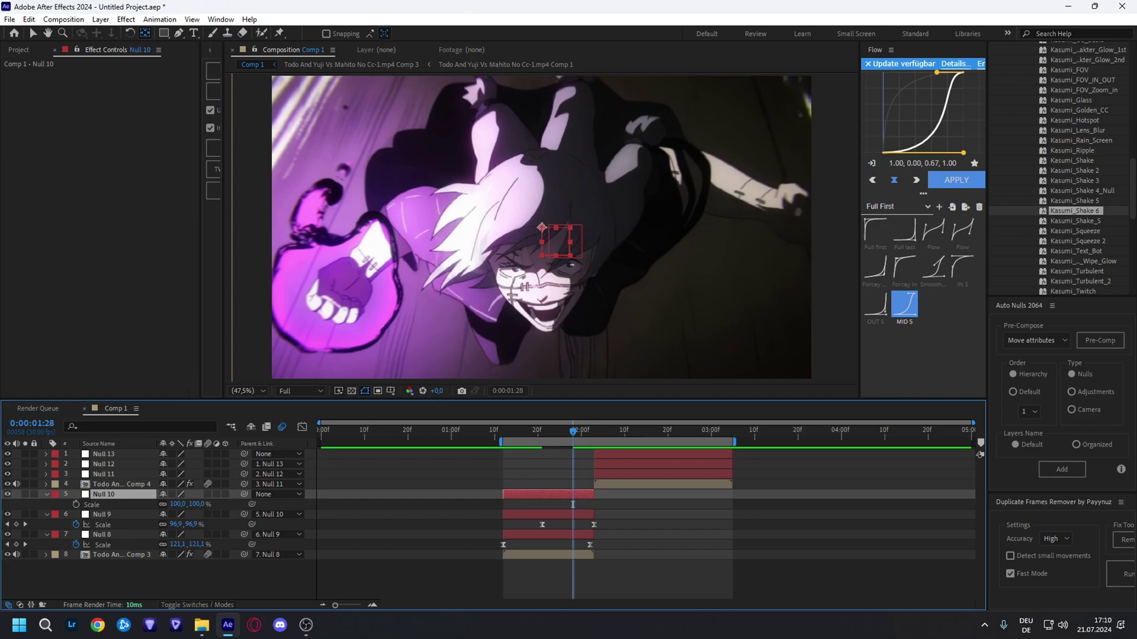
key(alt+shift+s)
- Move Null 10's anchor point just beside the character's face and keyframe its scale at -50% at 0:00:02:02
key(Page_Down)
key(Page_Down)
key(Page_Down)
key(Page_Down)
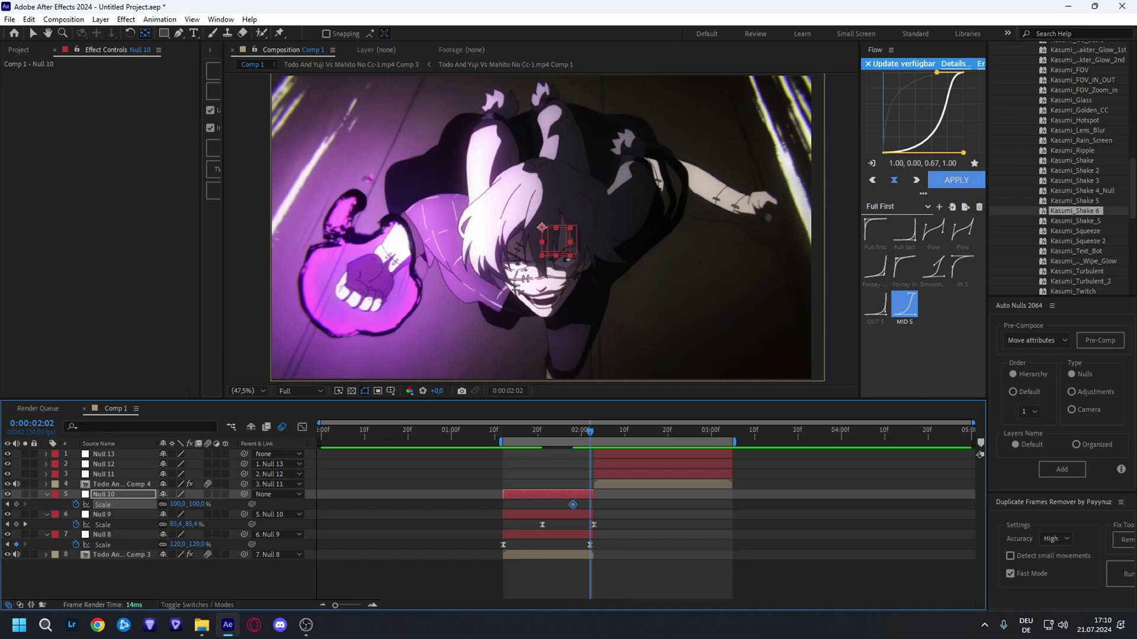
click(541, 227)
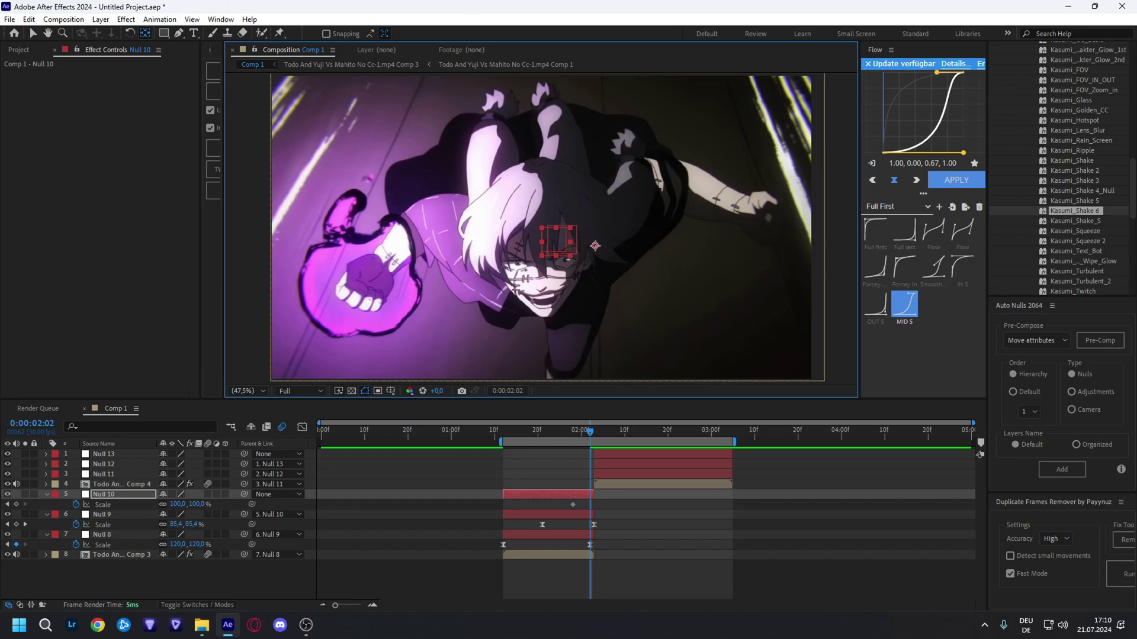
click(198, 504)
text(-50)
key(Return)
- Ease both Null 10 scale keyframes with the OUT S curve and move the last one to 0:00:02:03
drag(562, 502, 602, 511)
click(875, 304)
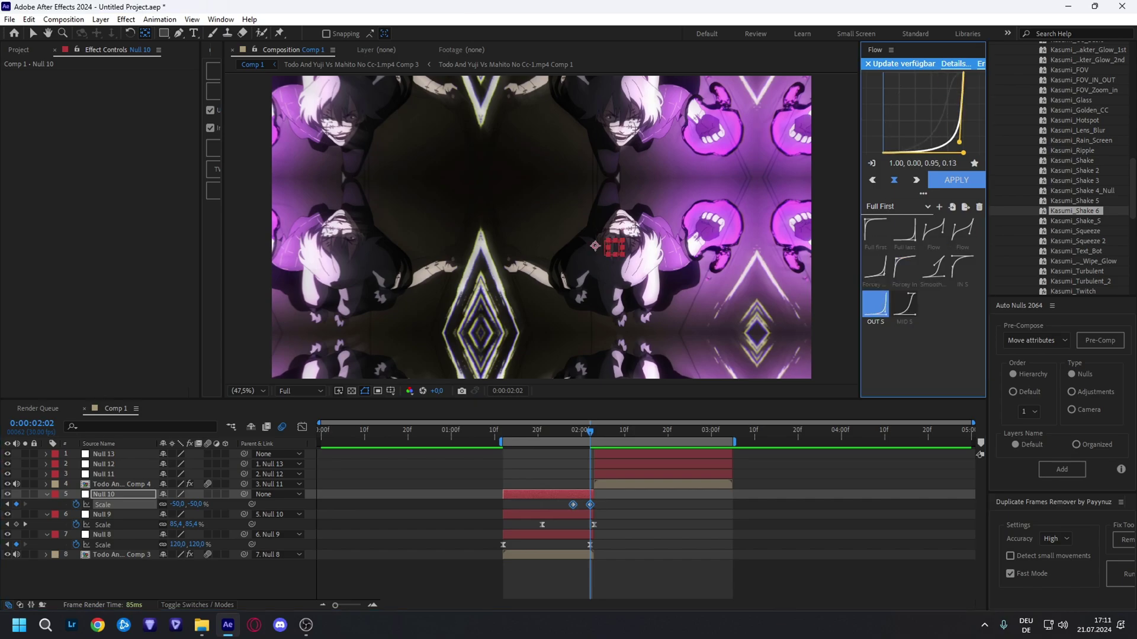
click(956, 179)
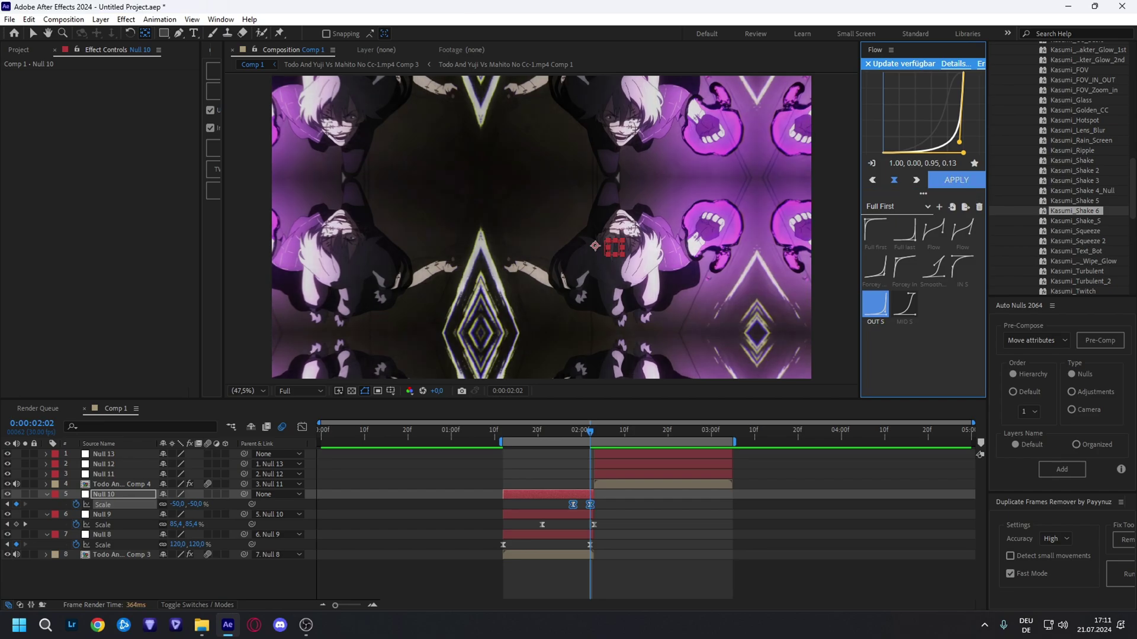
drag(590, 505, 594, 504)
- Move Null 11's anchor point just below the falling character's shoulders and keyframe its scale at 350% at 0:00:02:03
key(space)
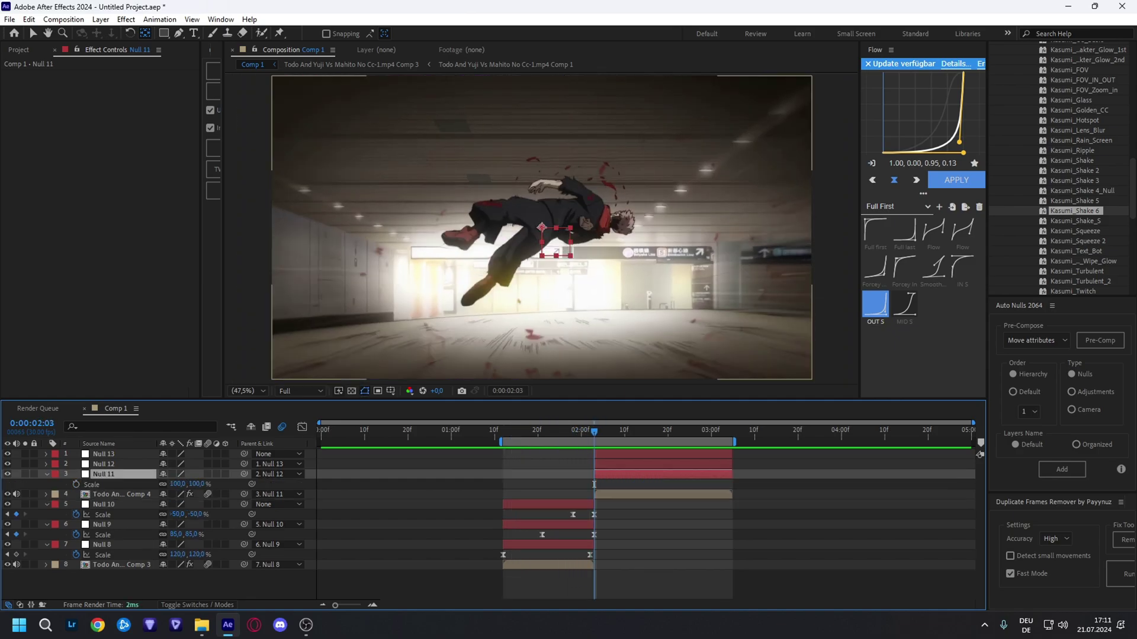
drag(541, 228, 594, 244)
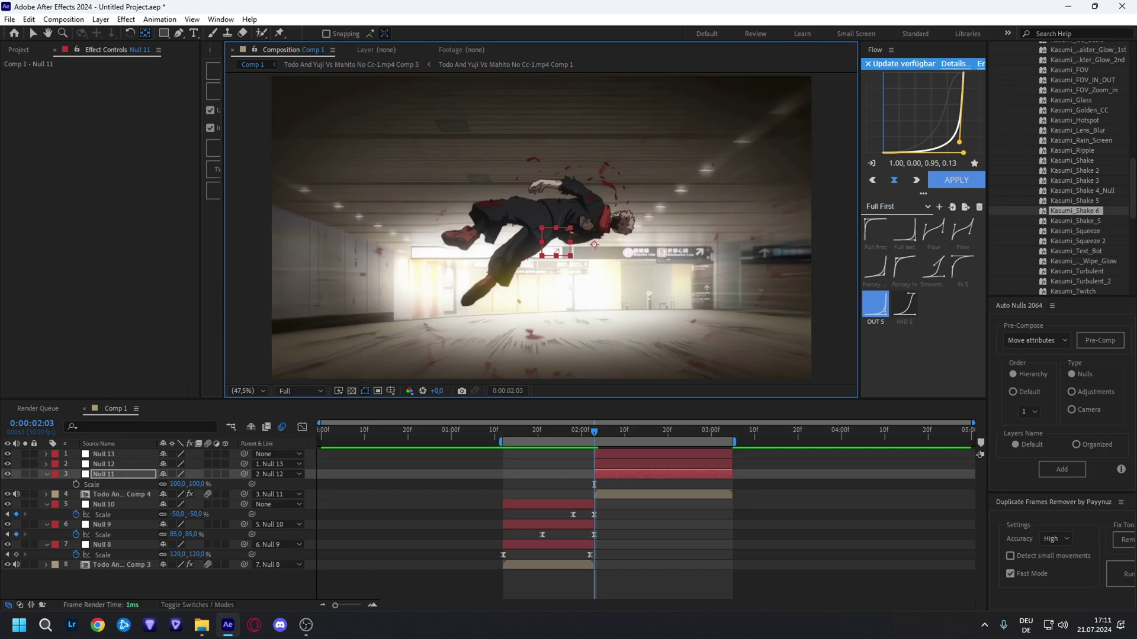
click(199, 485)
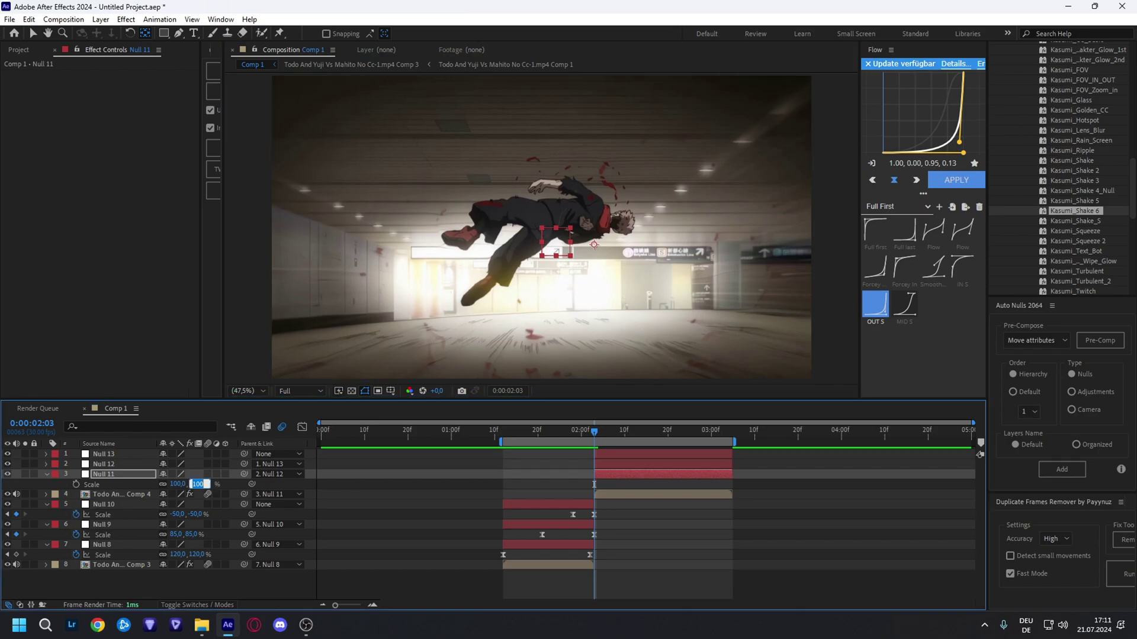
text(350)
key(Return)
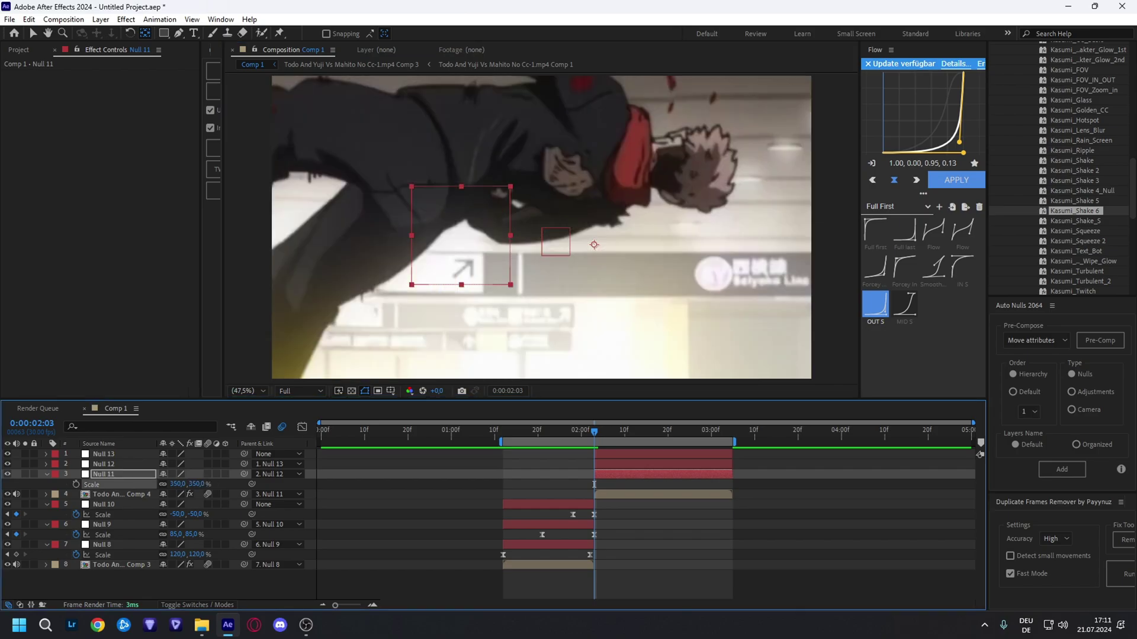
click(76, 484)
key(space)
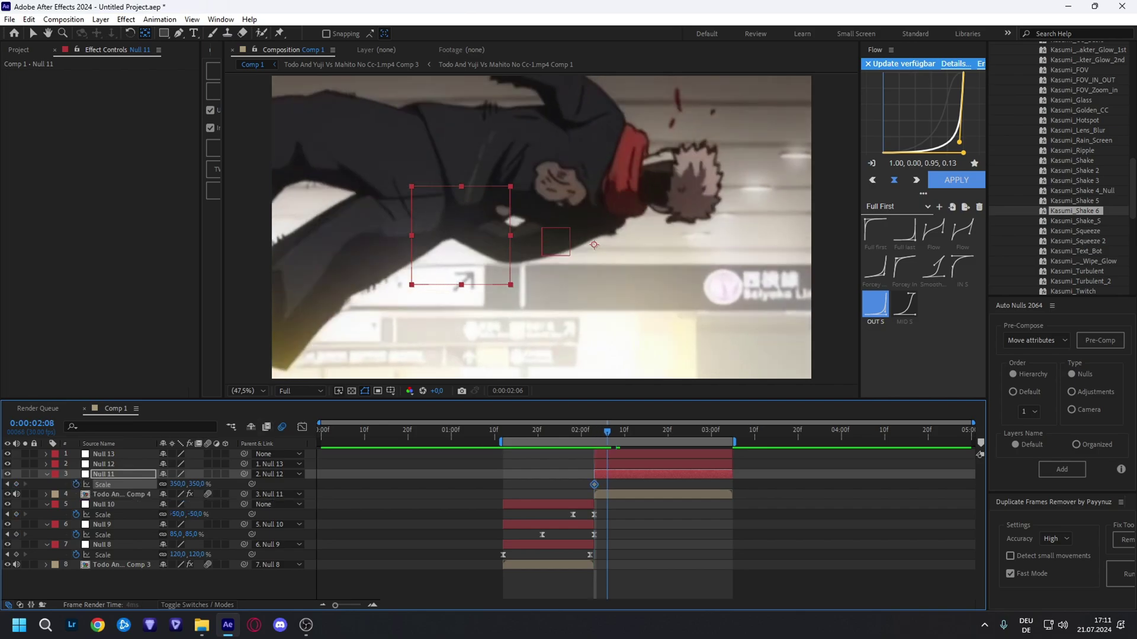
- Keyframe Null 11's scale at 140% at 0:00:03:04
key(space)
click(197, 484)
text(1)
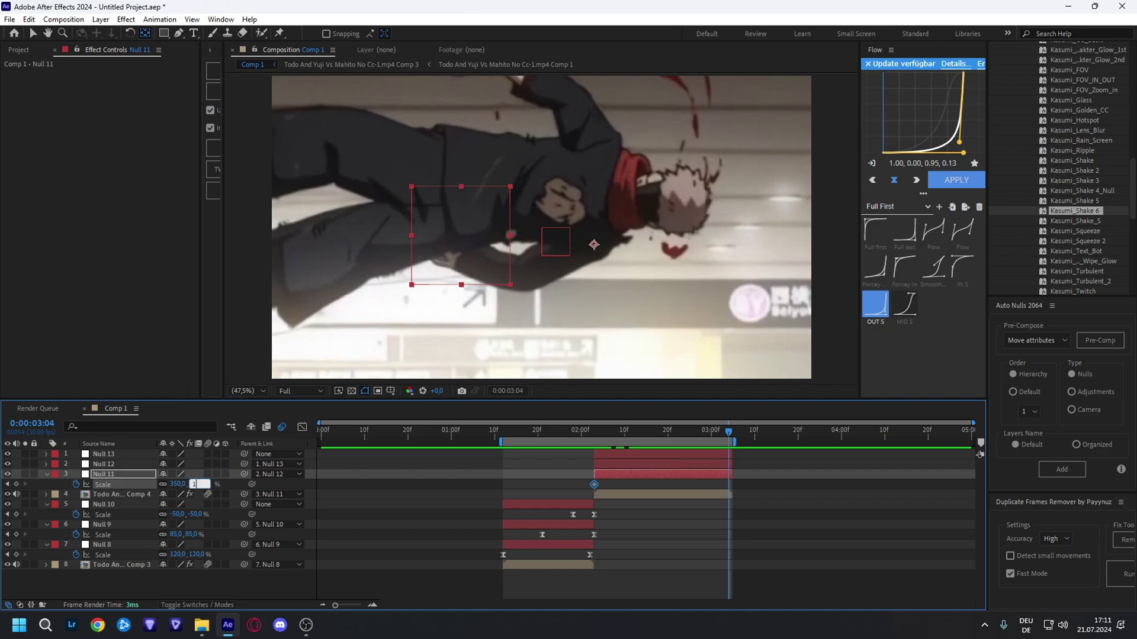
text(40)
key(Return)
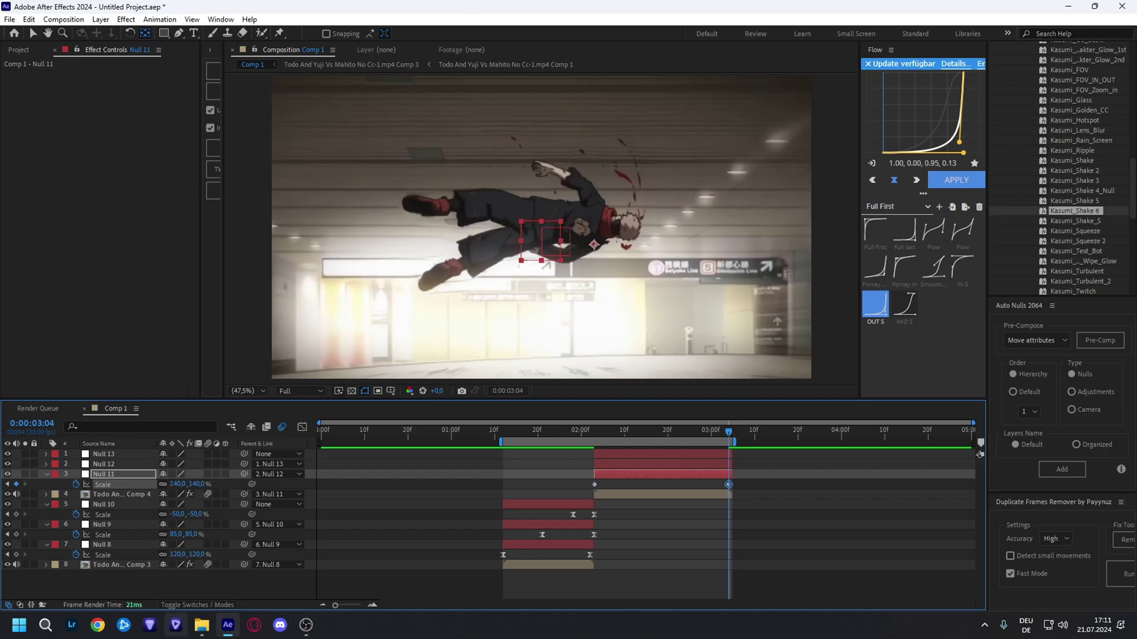
- Ease both Null 11 scale keyframes with the IN S curve
drag(739, 481, 576, 503)
click(962, 267)
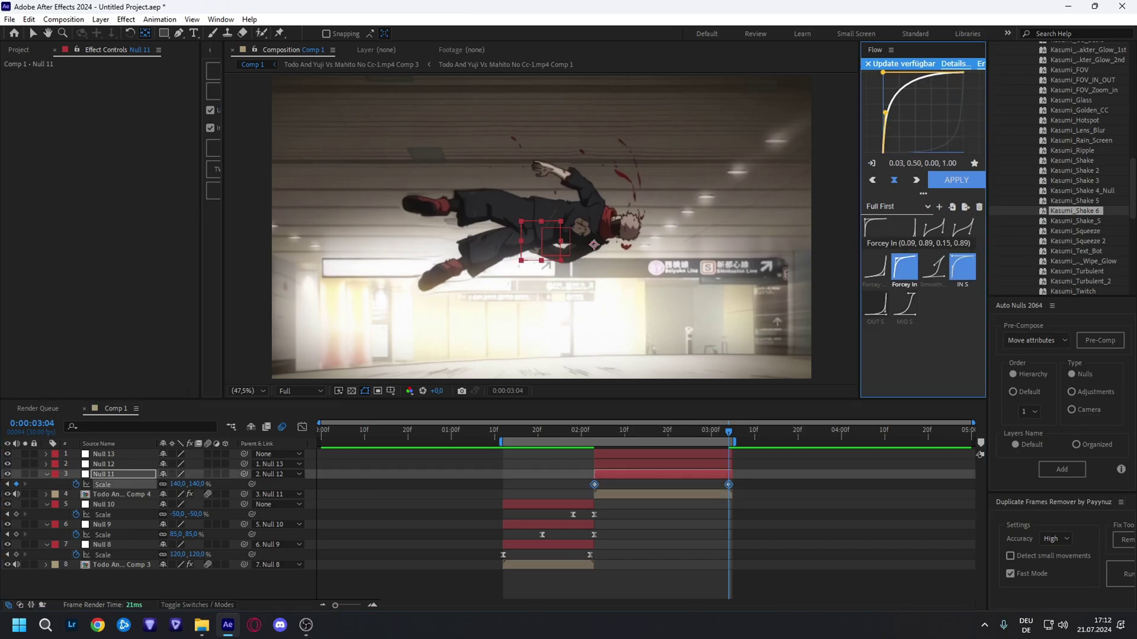
click(956, 179)
- Keyframe Null 12's scale at 100% at 0:00:02:03 and at 85% at 0:00:02:21
drag(633, 432, 594, 432)
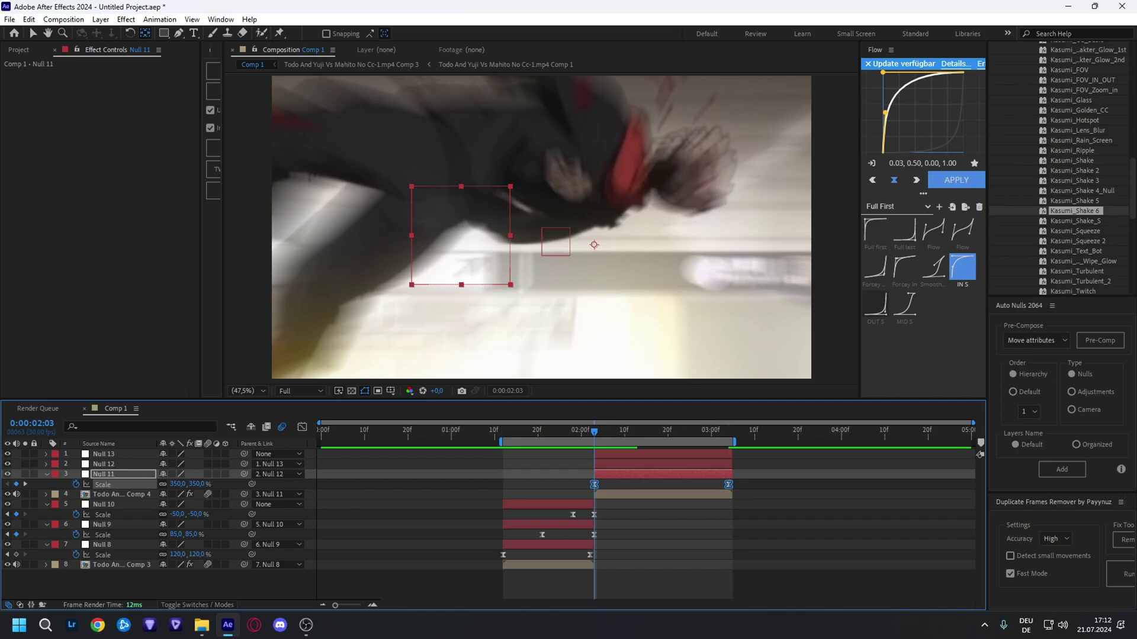
click(627, 464)
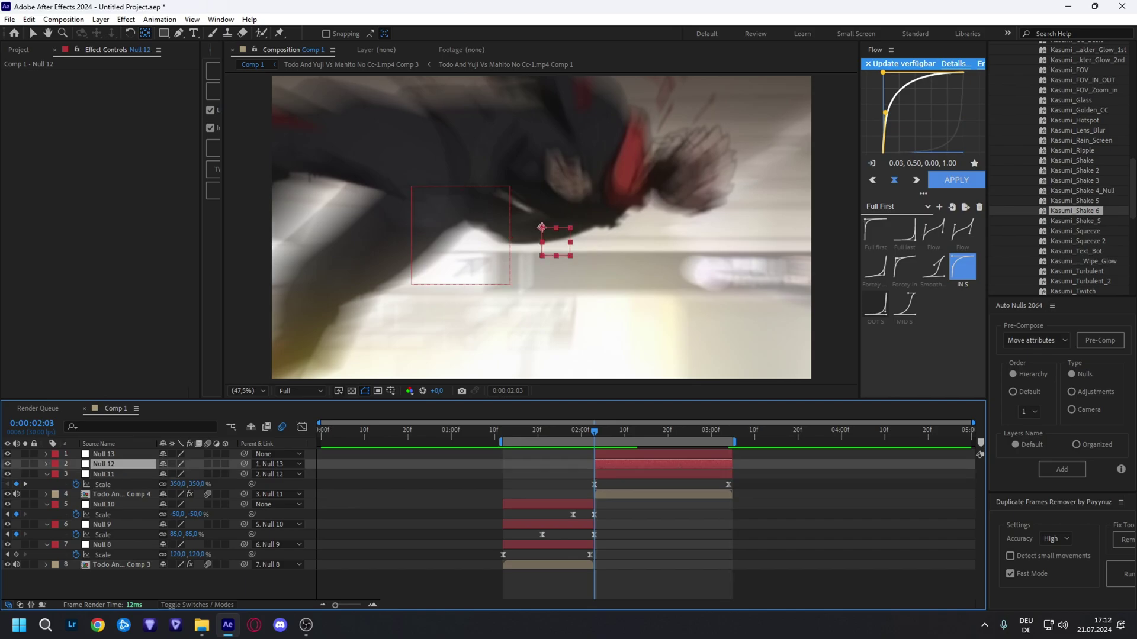
key(alt+shift+s)
key(alt+shift+s)
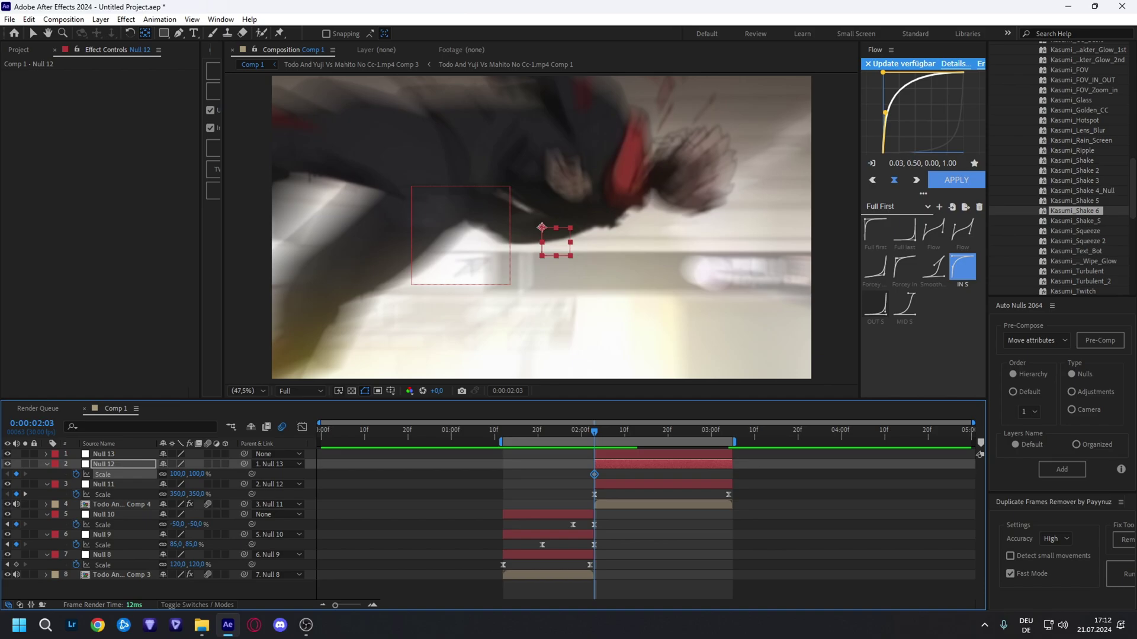
key(space)
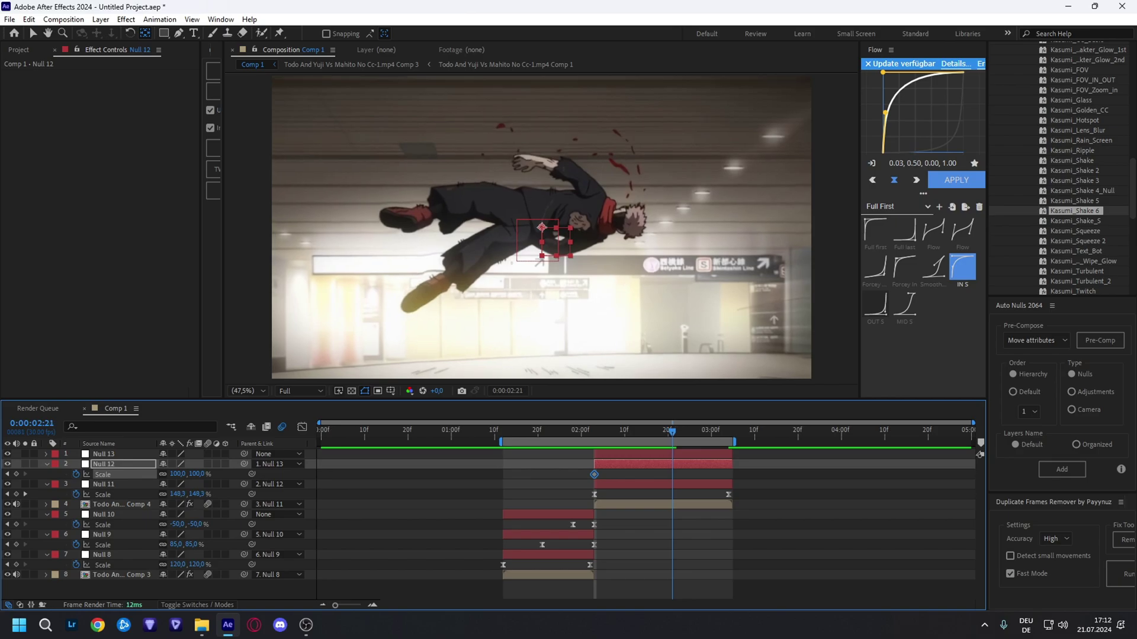
click(198, 474)
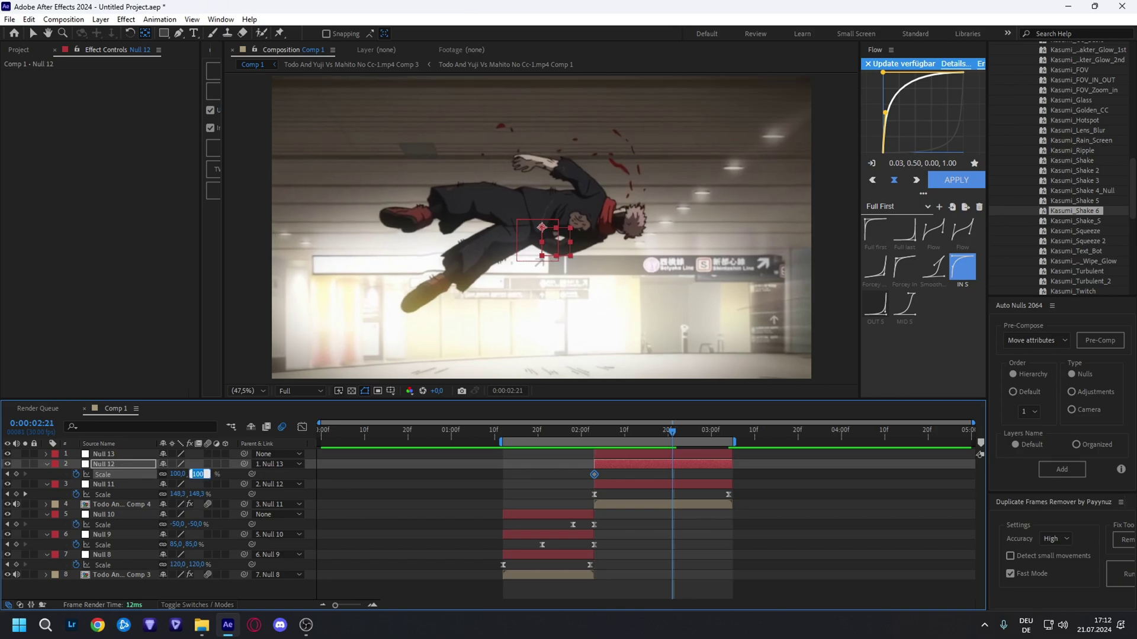
text(85)
key(Return)
- Easy-ease both Null 12 scale keyframes and stretch the last keyframe's incoming handle back to the first keyframe's time in the value graph
drag(578, 471, 683, 482)
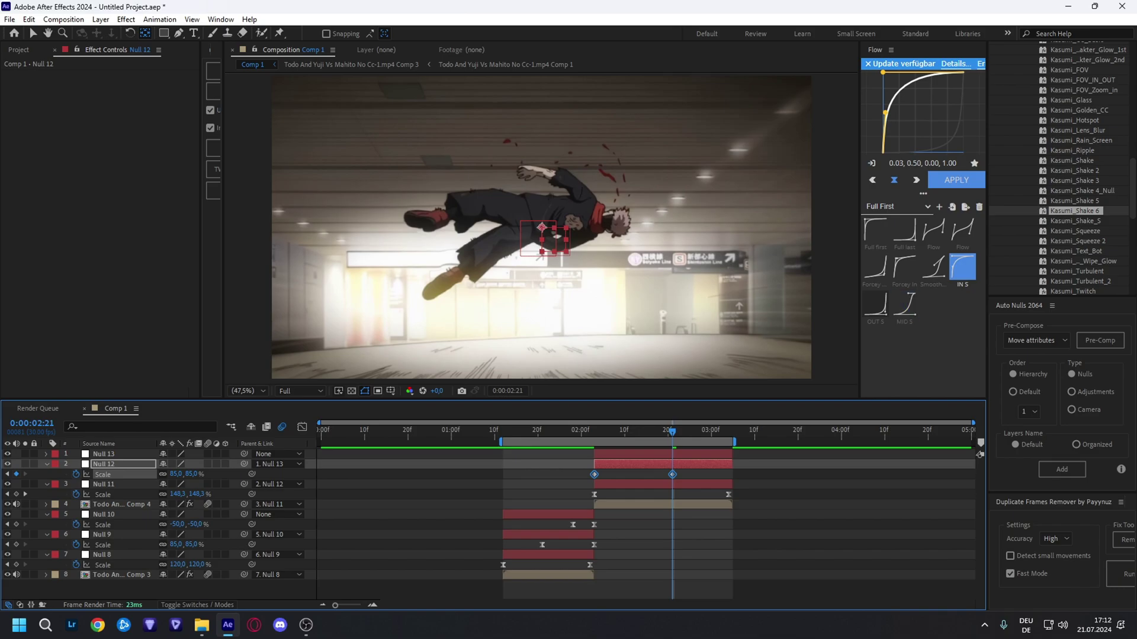
click(302, 427)
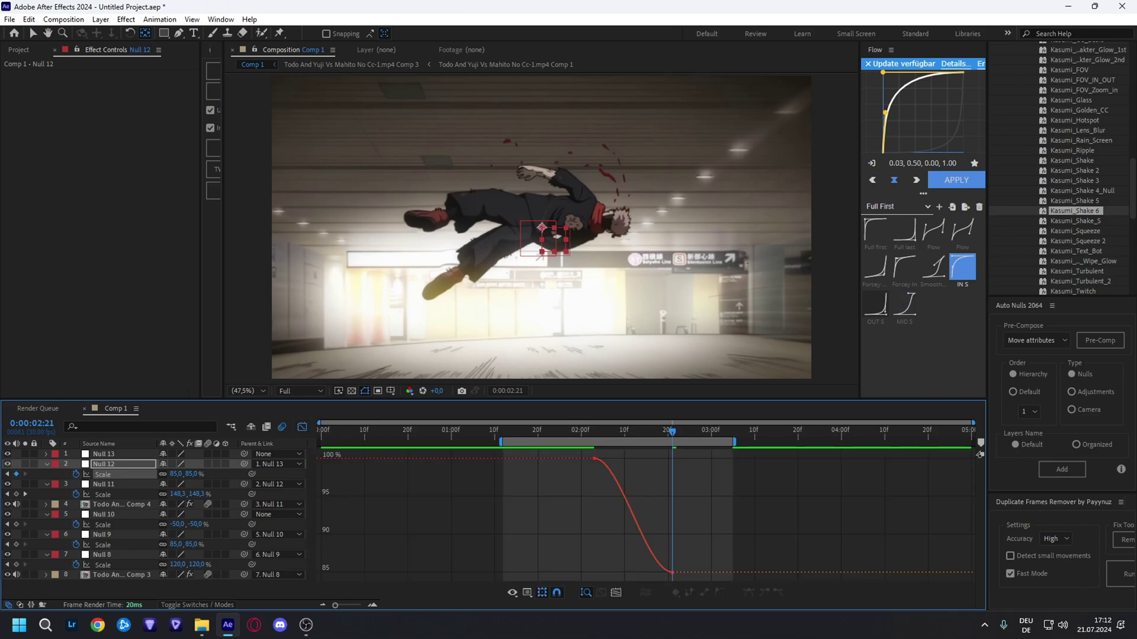
click(672, 572)
drag(646, 573, 594, 572)
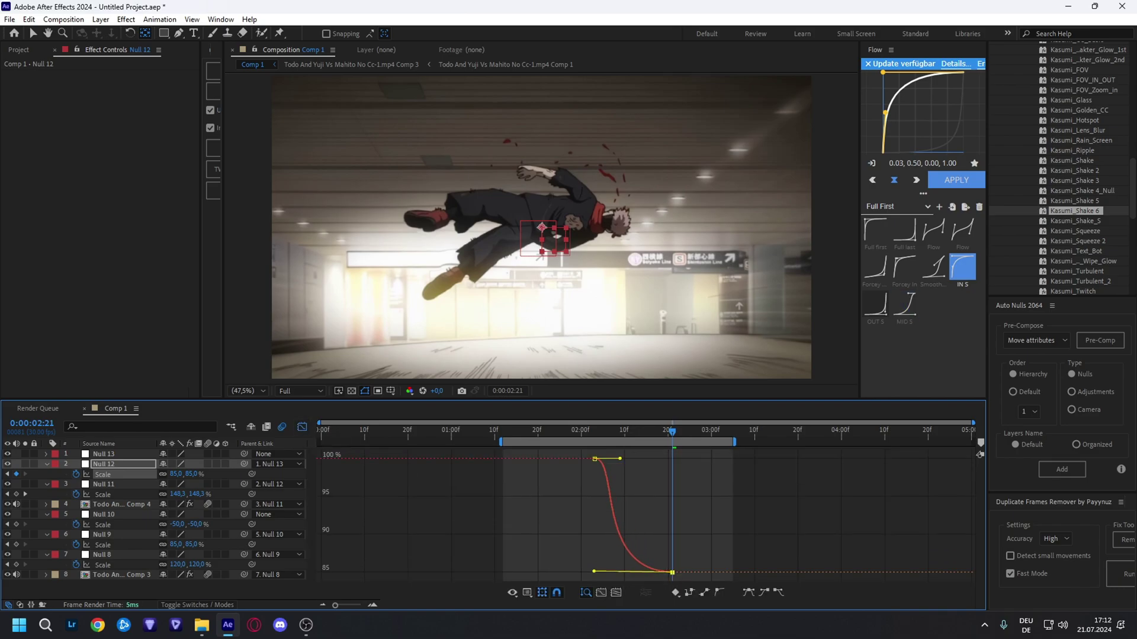
key(space)
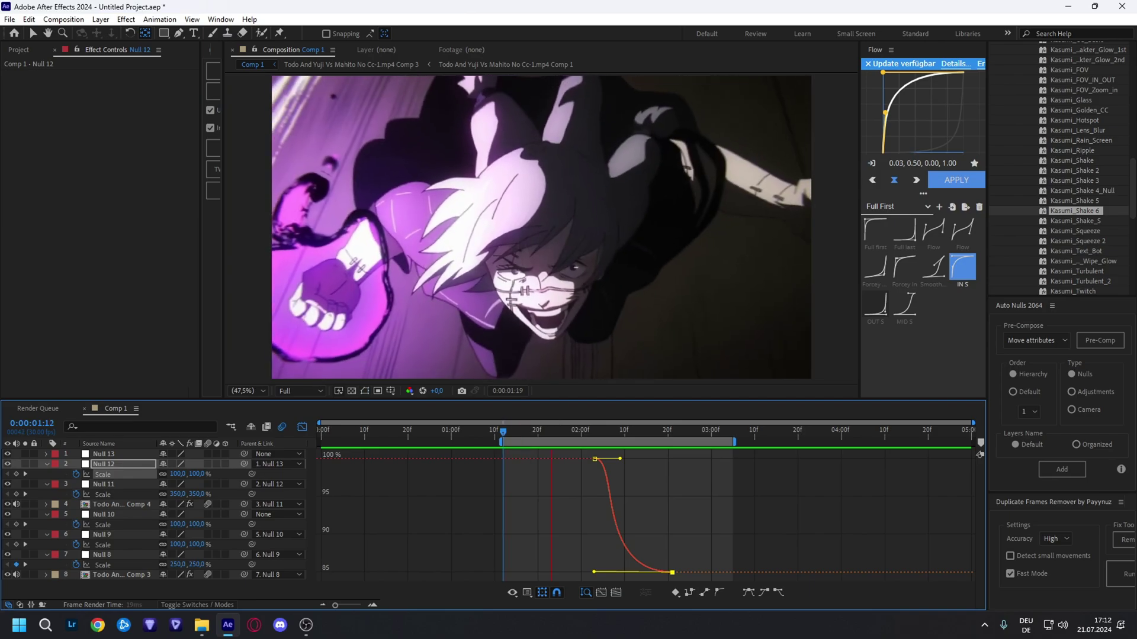
key(shift+F3)
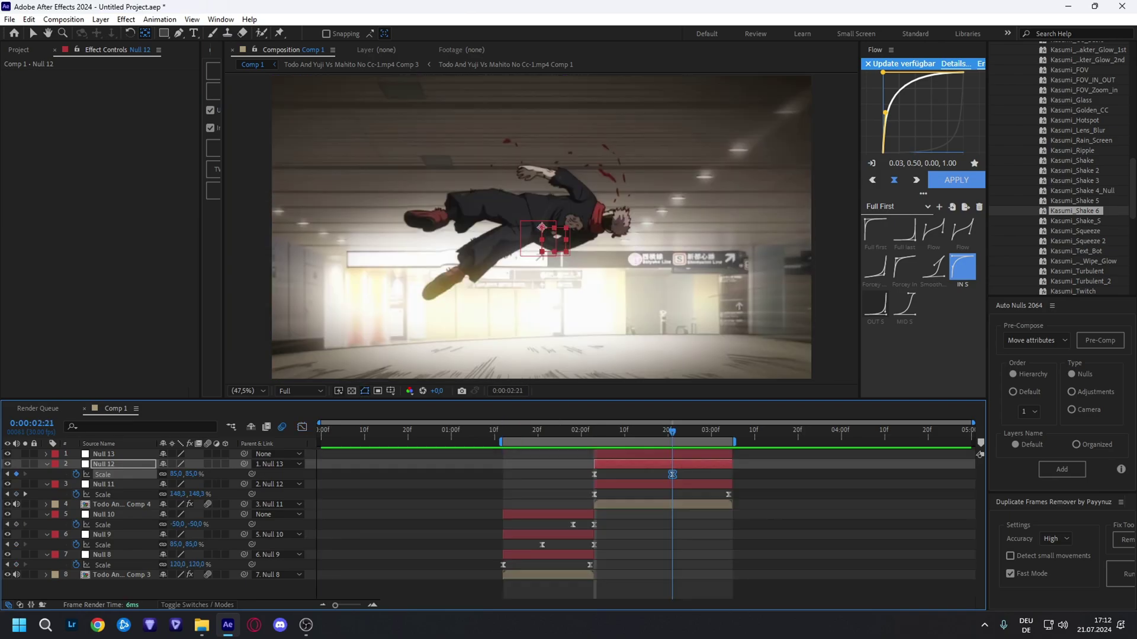
- Add a parent null above Null 13 and animate Null 13's scale from 100% at 0:00:02:17 to 90% at 0:00:03:04
click(105, 454)
click(1061, 469)
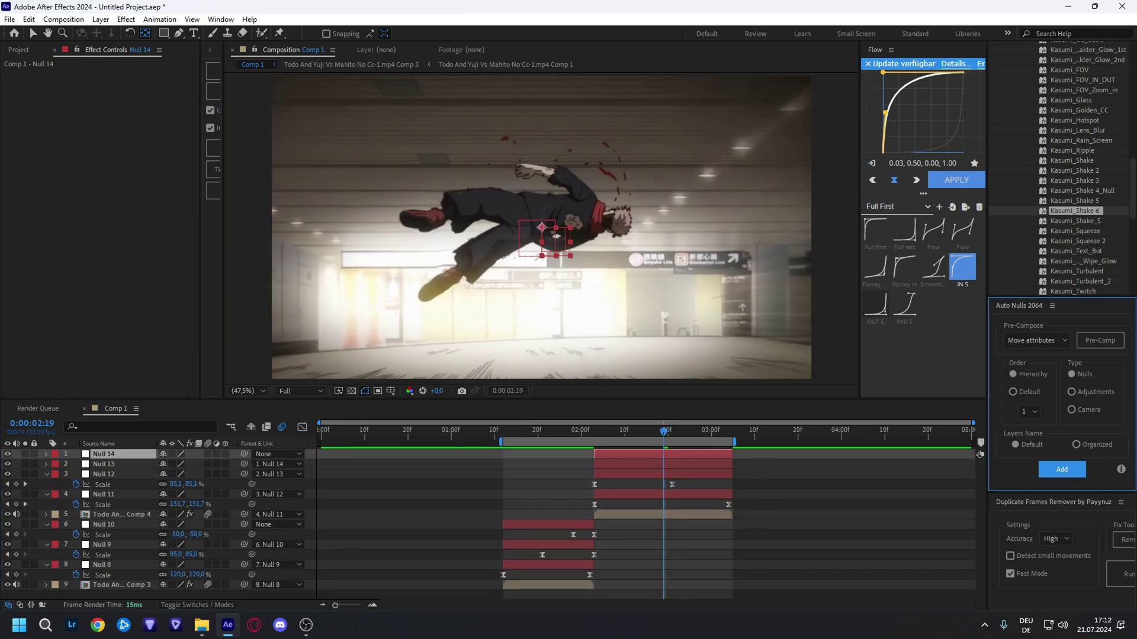
drag(663, 432, 654, 432)
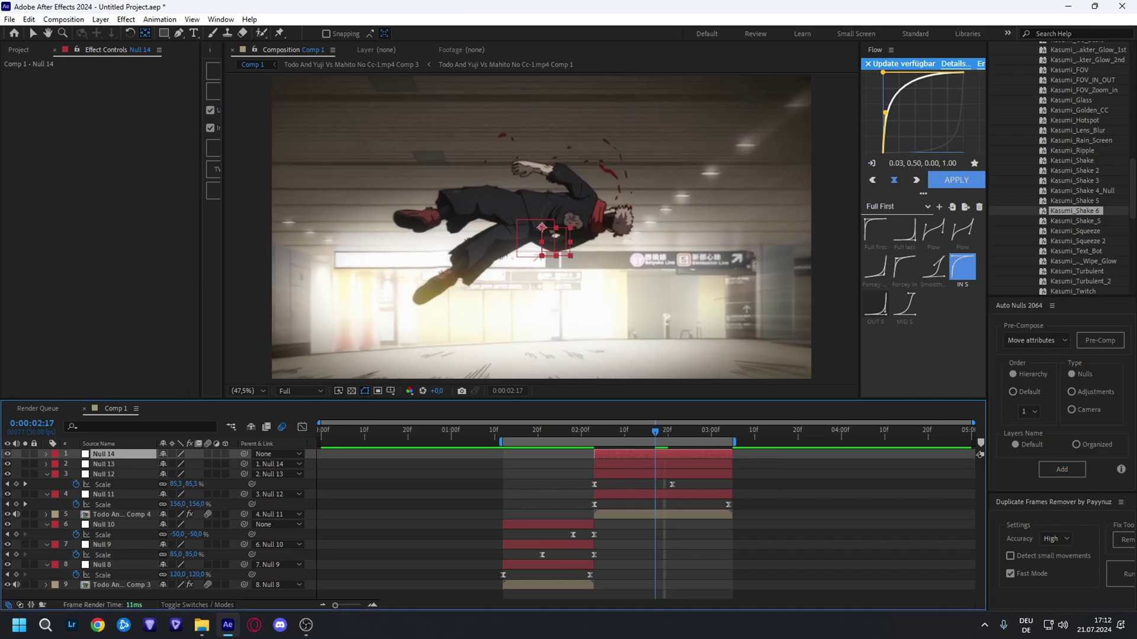
click(104, 464)
key(s)
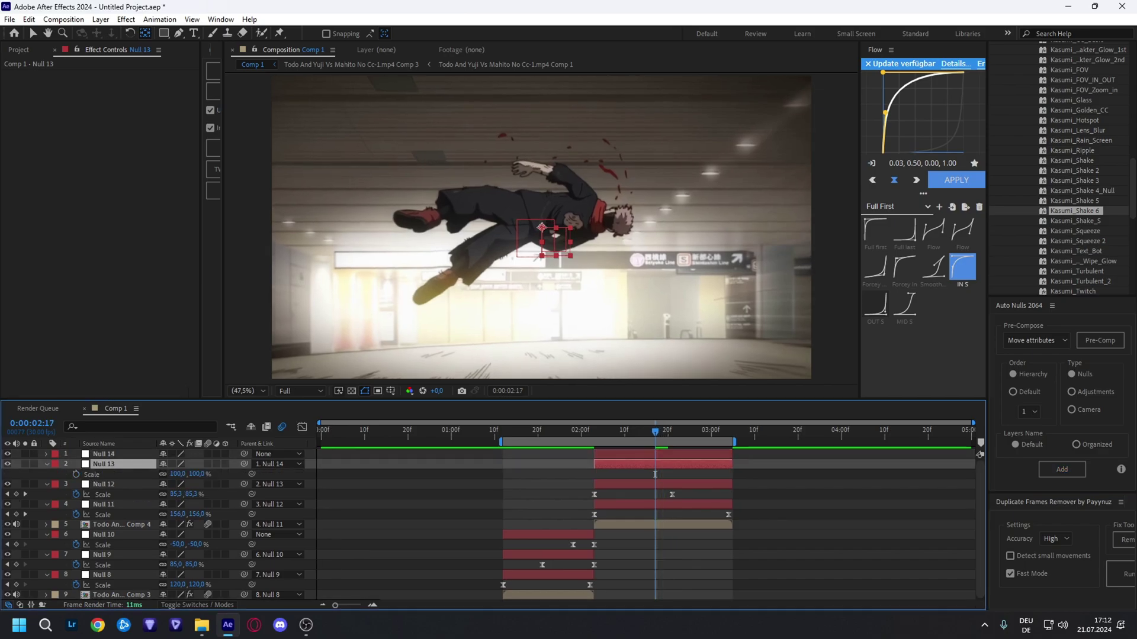
key(alt+shift+s)
key(space)
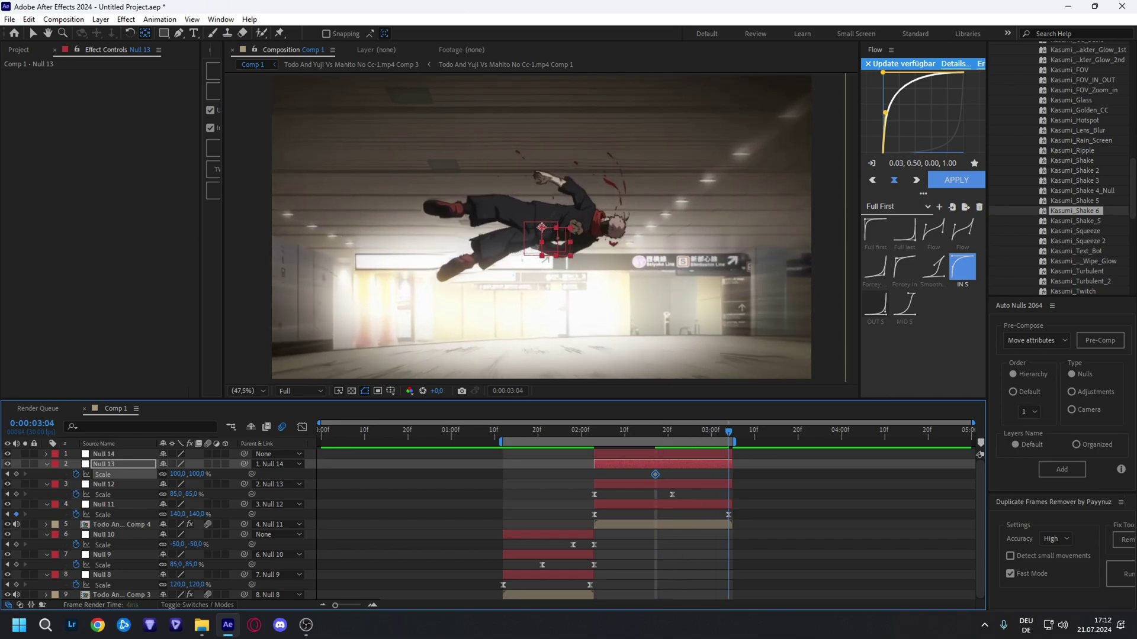
drag(196, 474, 191, 474)
- Ease both Null 13 scale keyframes with the MID S curve and move the last one to 0:00:03:05
drag(736, 479, 647, 471)
click(962, 266)
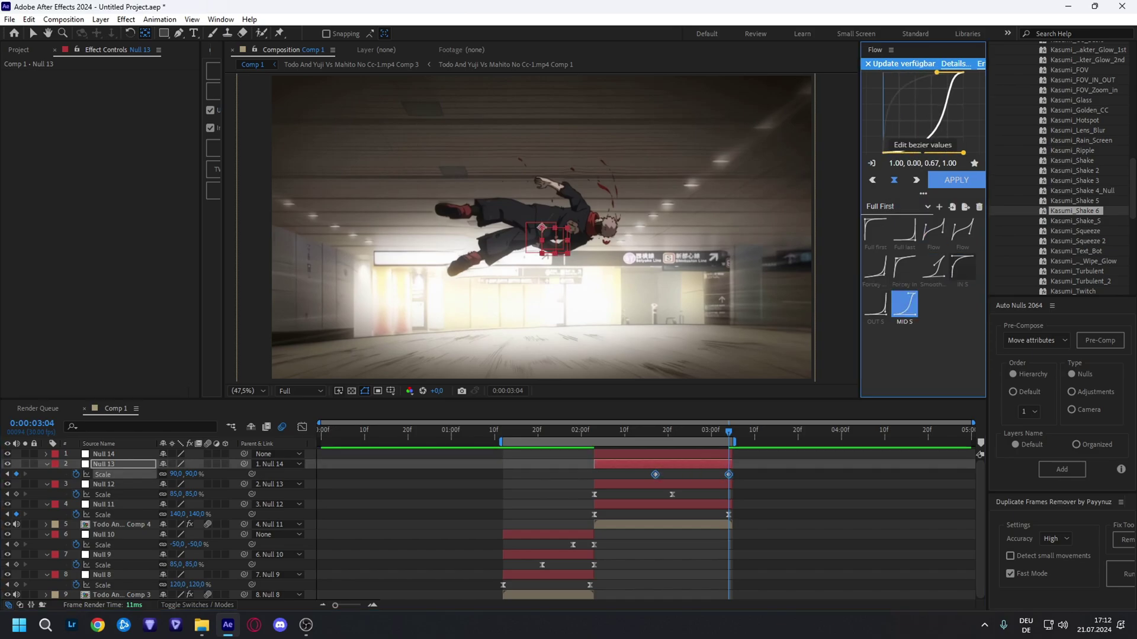
click(957, 179)
drag(729, 475, 733, 475)
key(Page_Down)
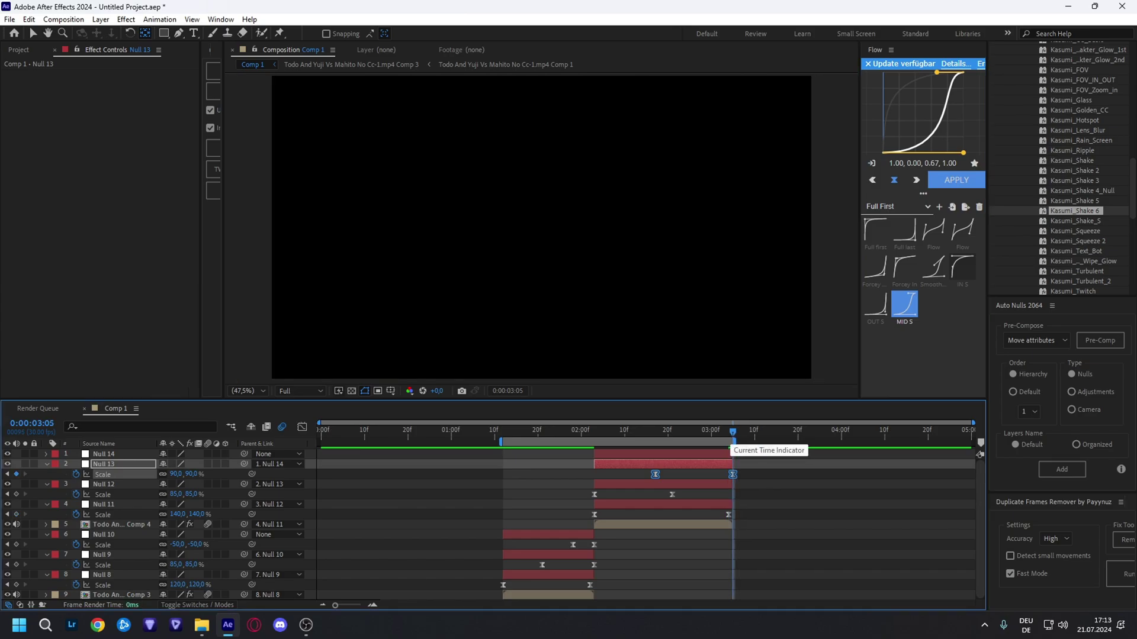
- Keyframe Null 14's scale at 100% at 0:00:02:29
drag(732, 432, 712, 432)
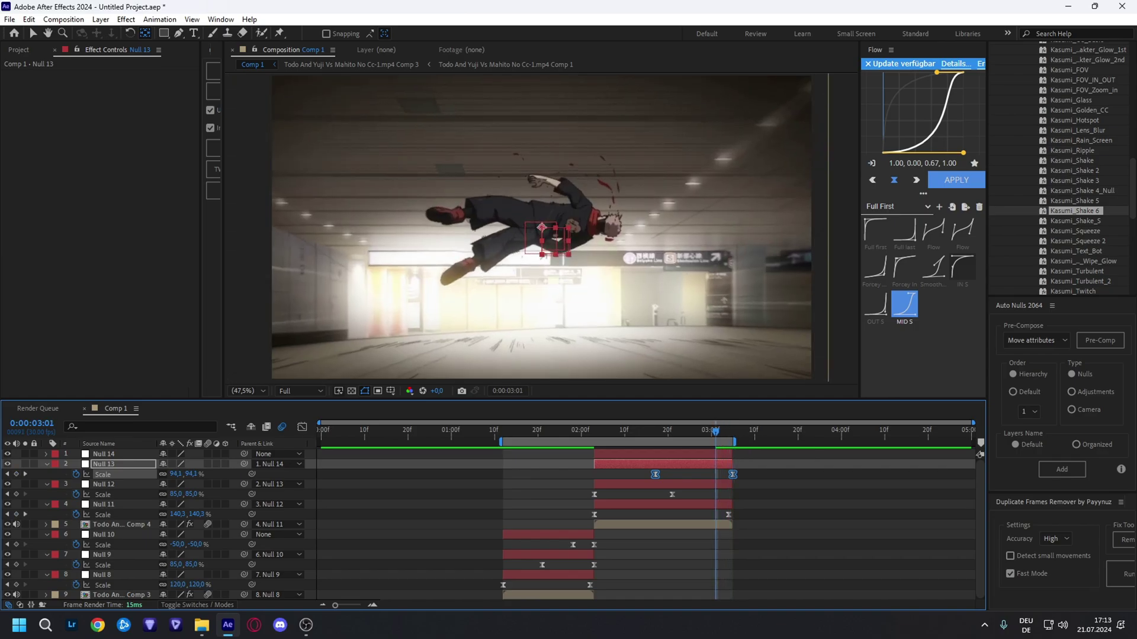
key(Page_Up)
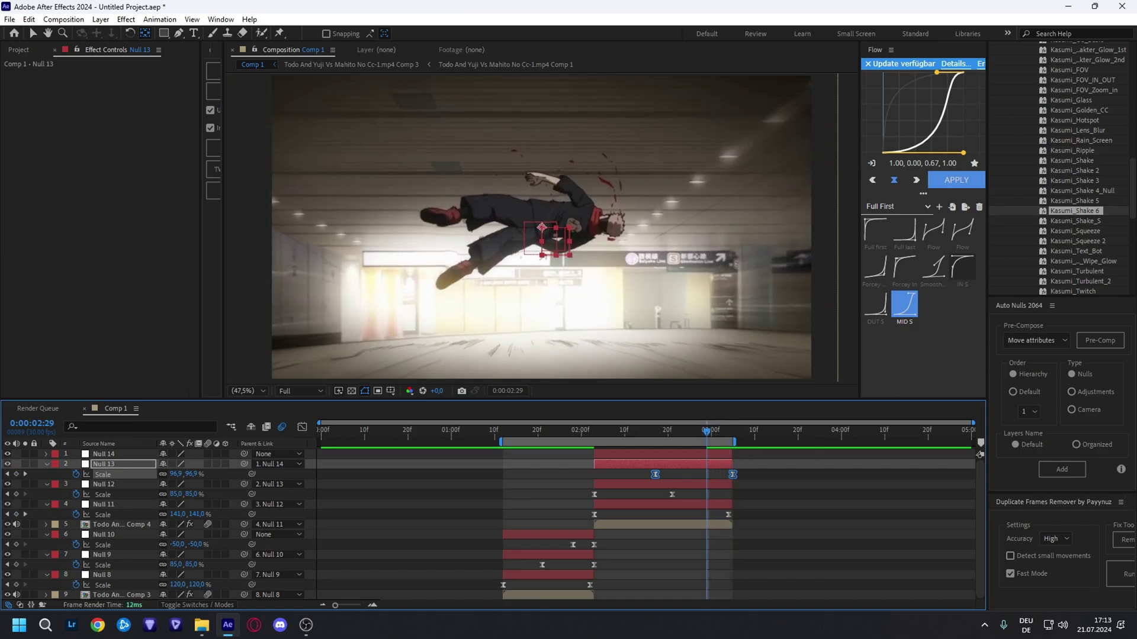
click(702, 455)
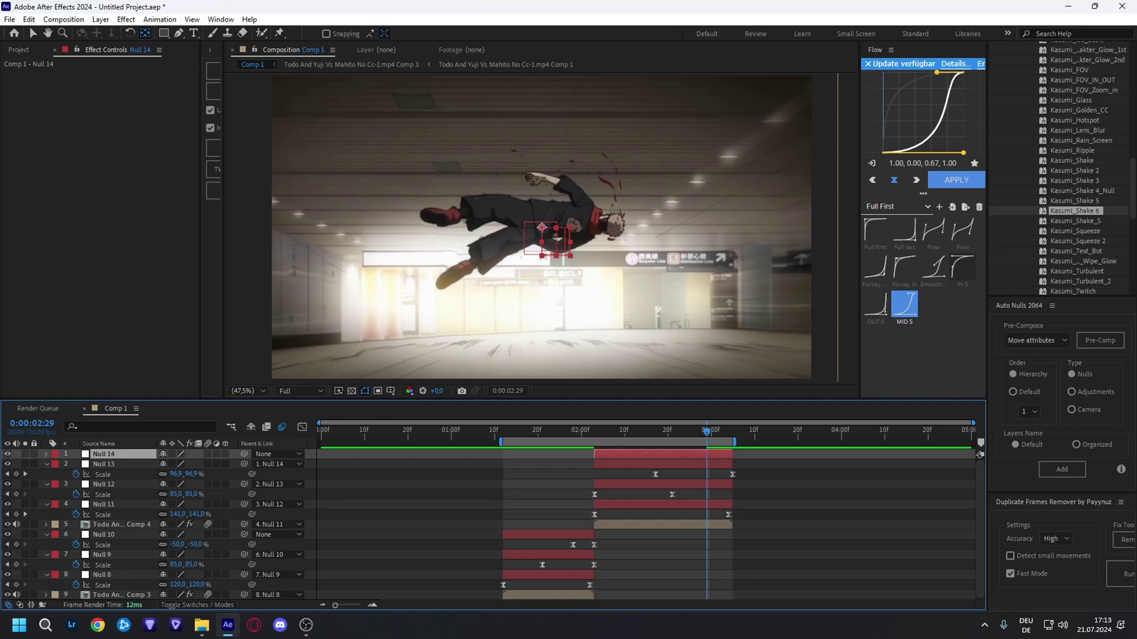
key(s)
key(alt+shift+s)
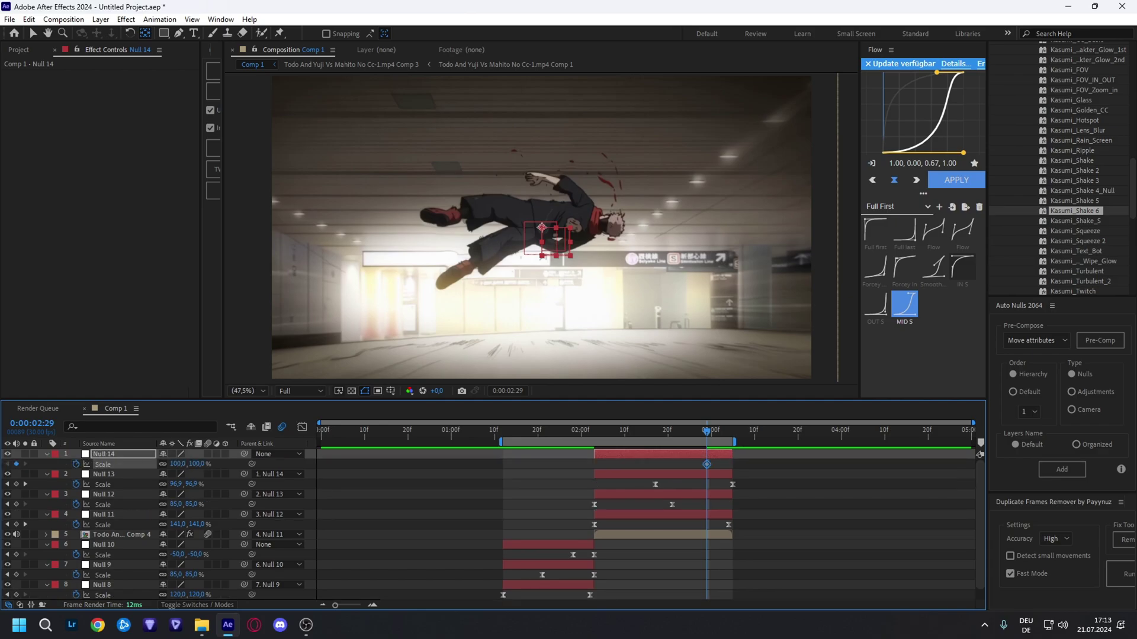
- Keyframe Null 14's scale at -50% at 0:00:03:04
key(Page_Down)
key(Page_Down)
key(Page_Down)
key(Page_Down)
key(Page_Down)
click(197, 465)
text(-50)
key(Return)
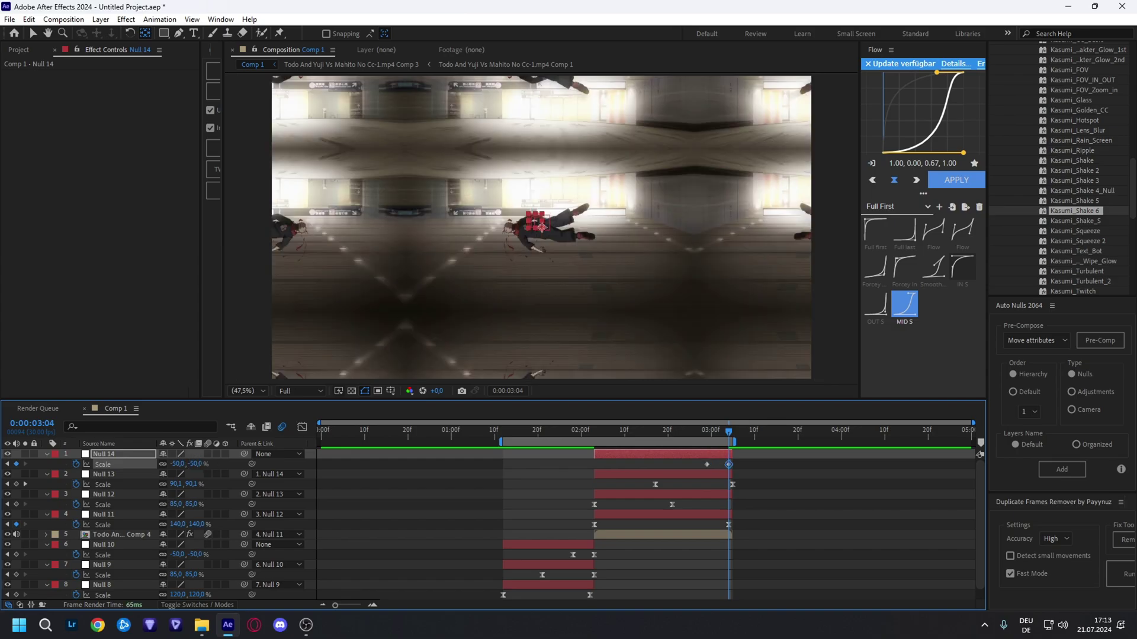
- Ease both Null 14 scale keyframes with the OUT S curve and move the last one to 0:00:03:05
drag(679, 460, 741, 470)
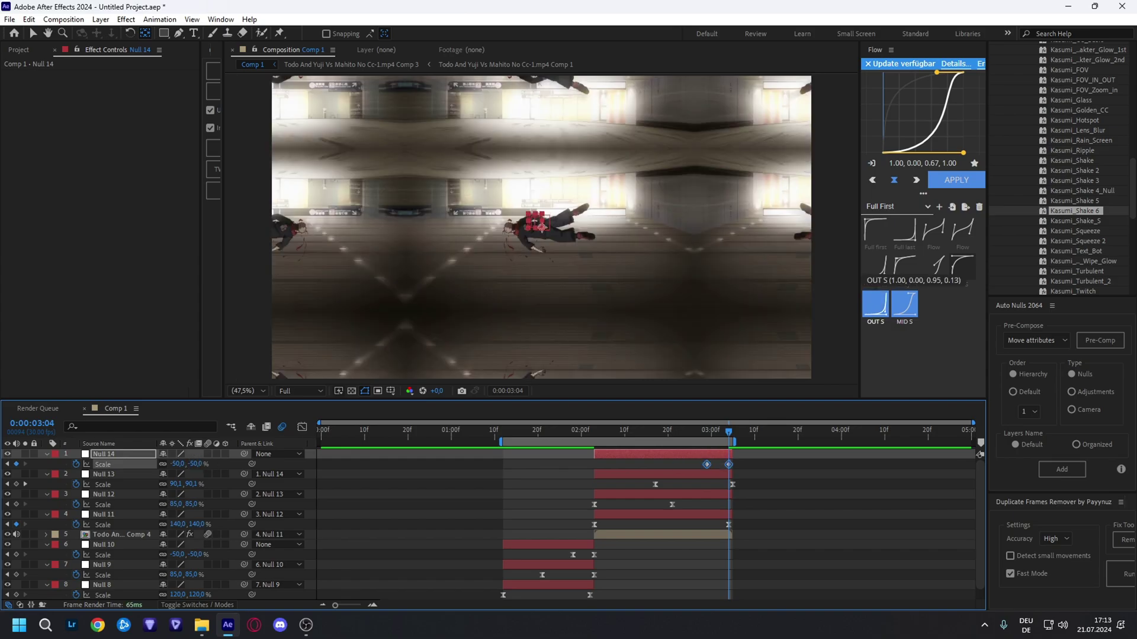
click(875, 304)
click(956, 180)
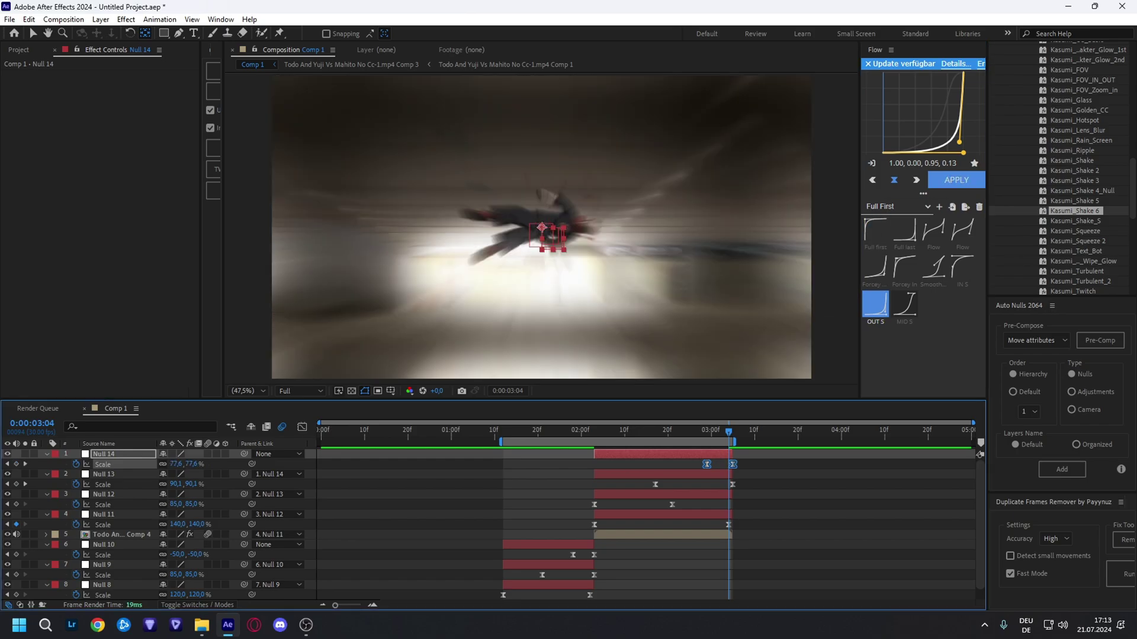
key(space)
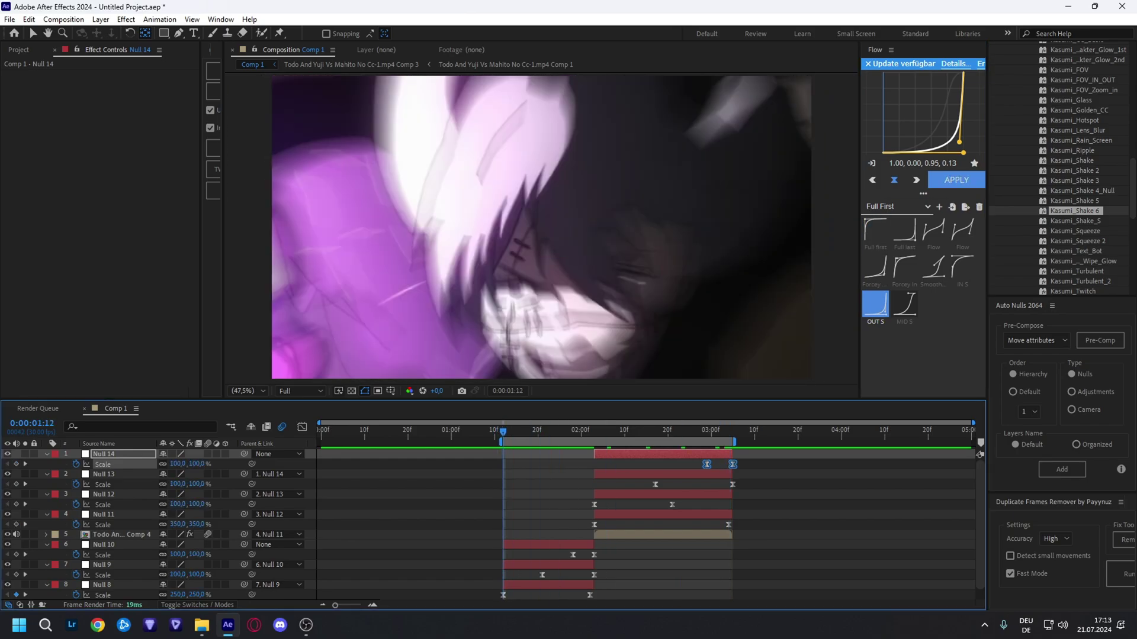
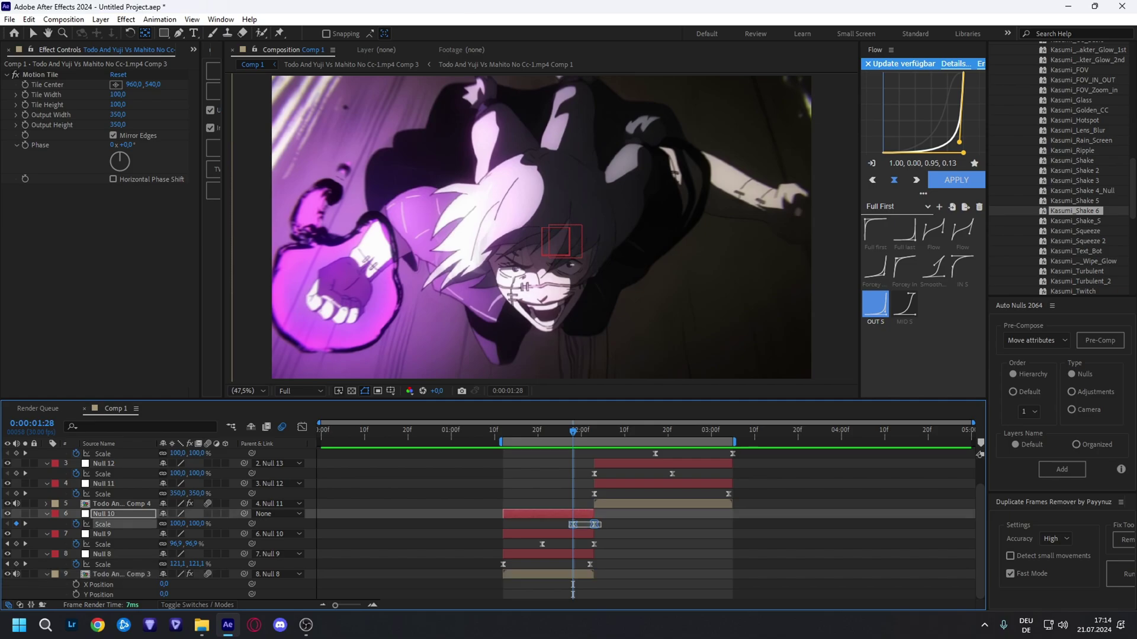
- Keyframe the Comp 3 clip's X Position at -100 and Y Position at 10 at 0:00:01:28
drag(557, 519, 607, 533)
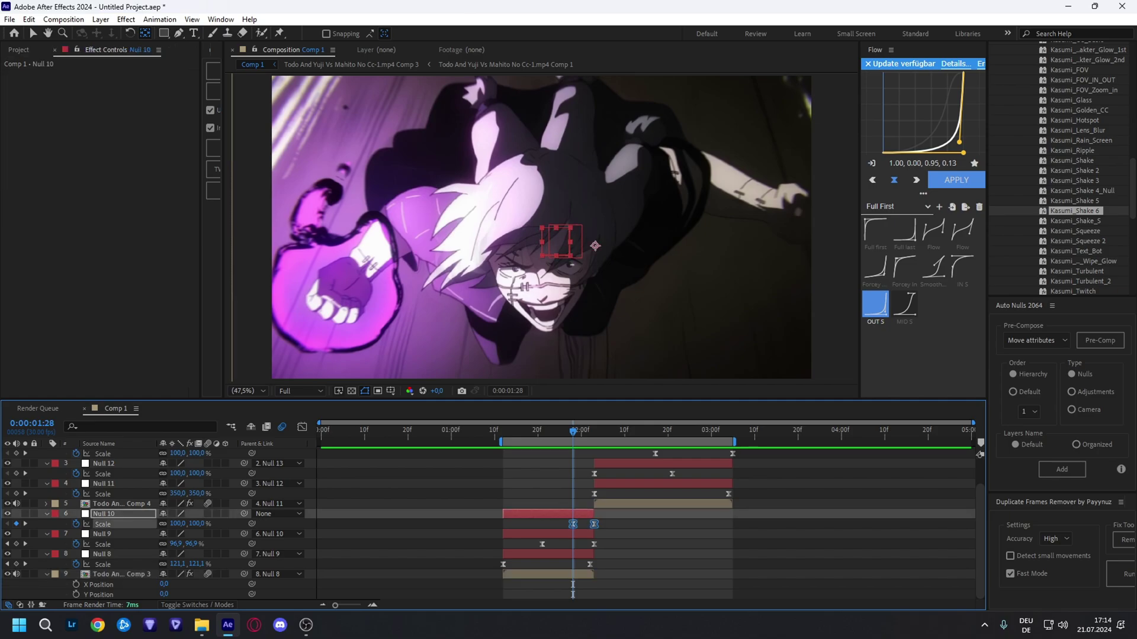
click(549, 224)
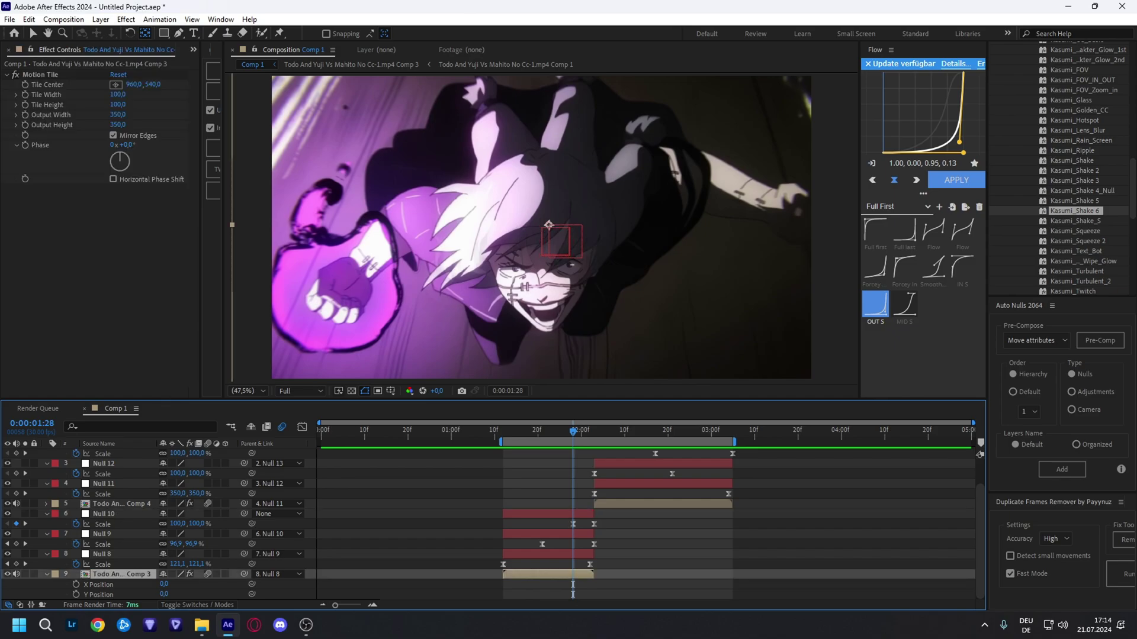
click(76, 584)
click(76, 594)
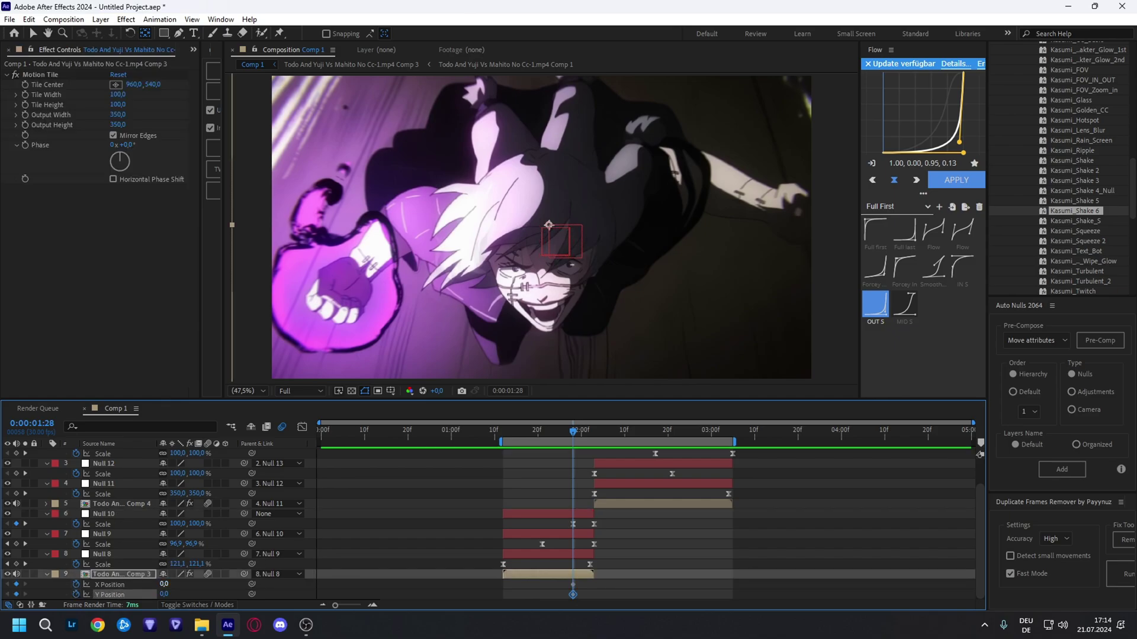
click(164, 584)
text(-100)
key(Return)
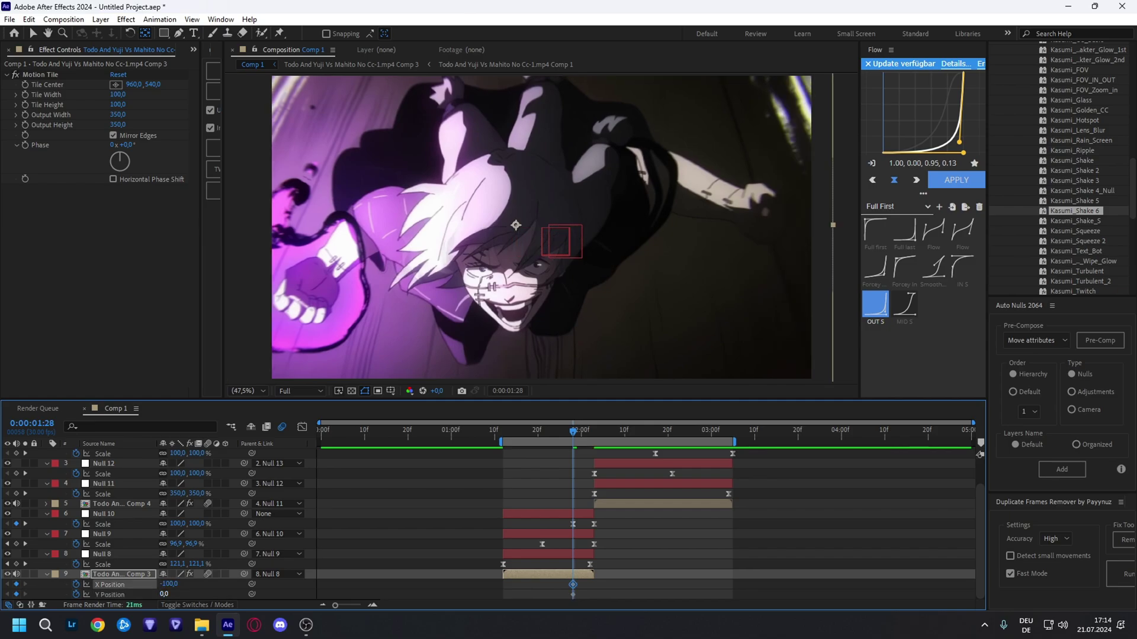
click(165, 594)
text(10)
key(Return)
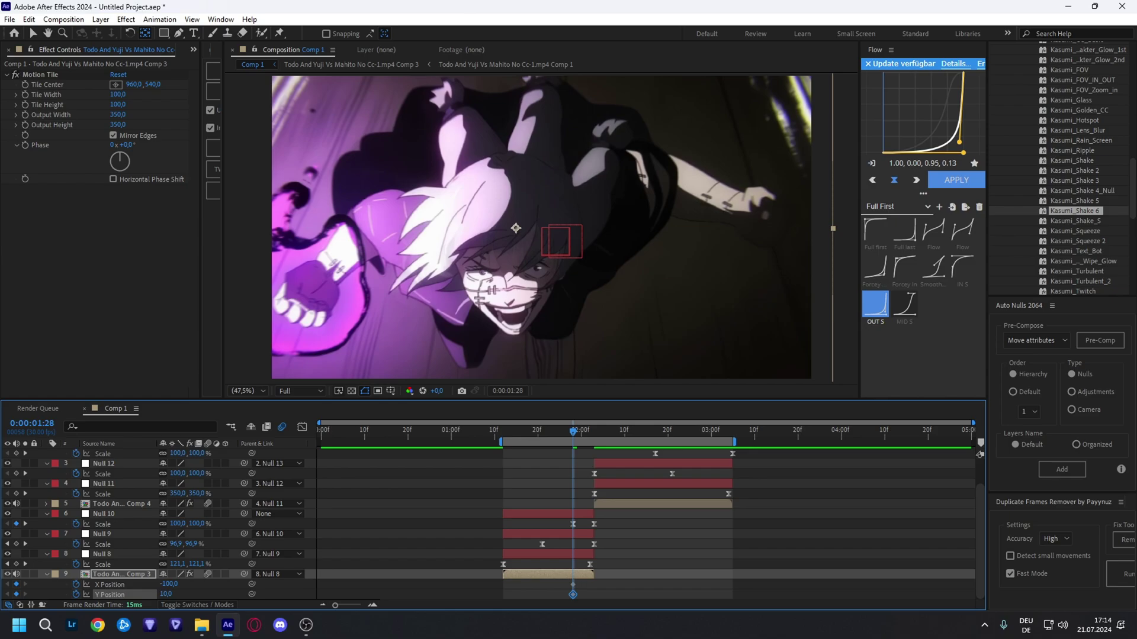
- Keyframe the Comp 3 clip's X Position at 200 at 0:00:02:09
key(space)
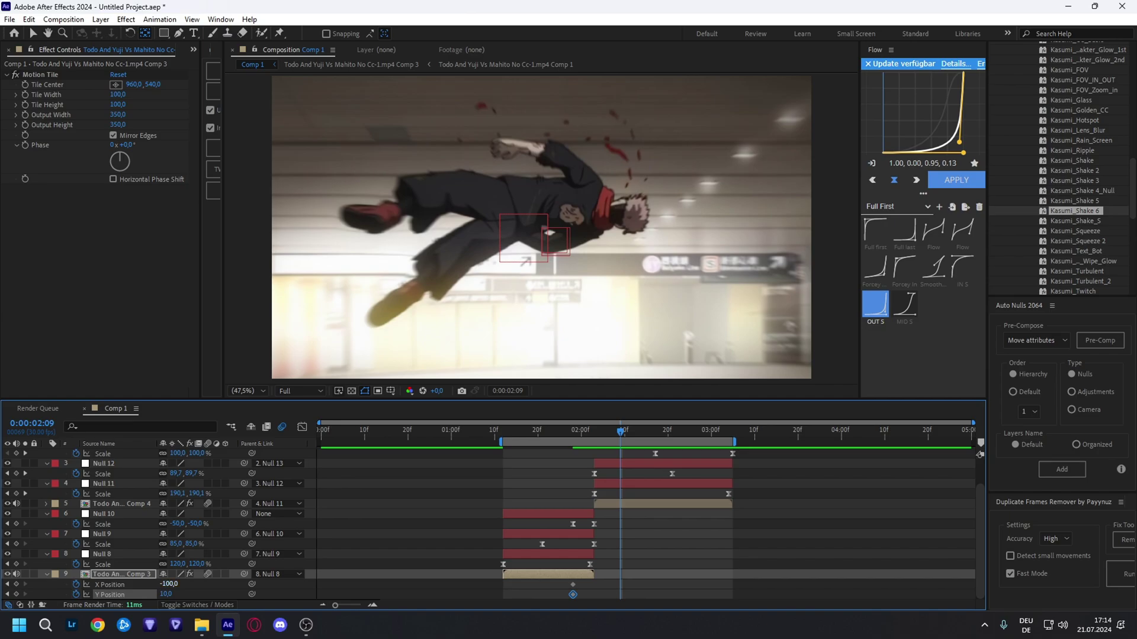
text(200)
key(Return)
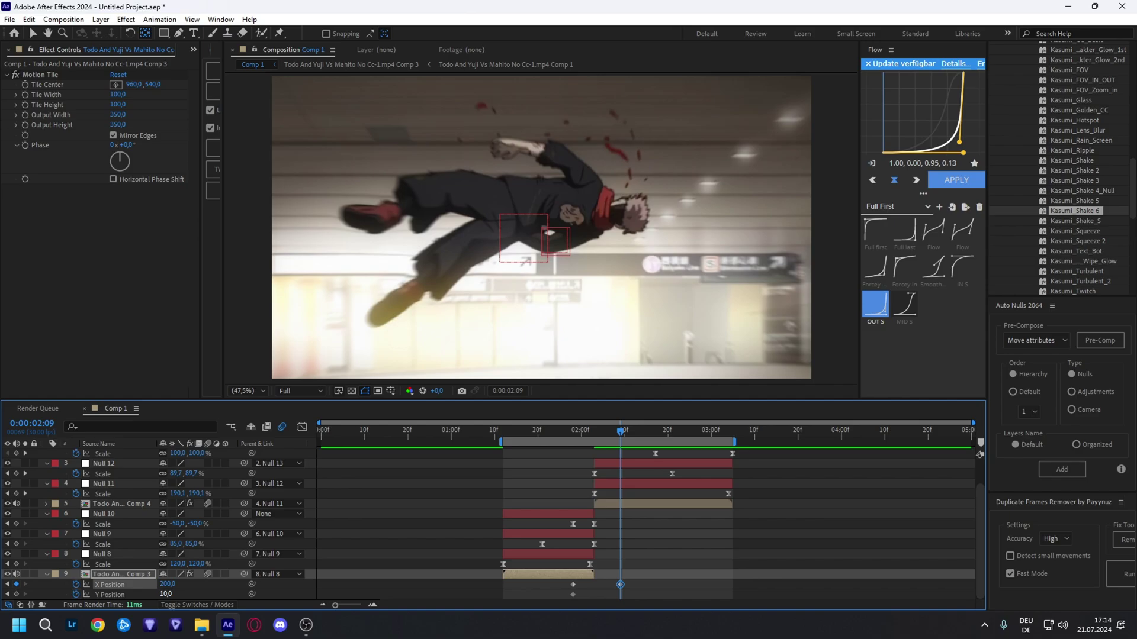
- Keyframe the Comp 3 clip's Y Position at -100 at 0:00:02:09
click(166, 595)
text(-100)
key(Return)
- Keyframe the Comp 3 clip's X Position at 200 and Y Position at -100 at 0:00:01:05
drag(507, 432, 473, 431)
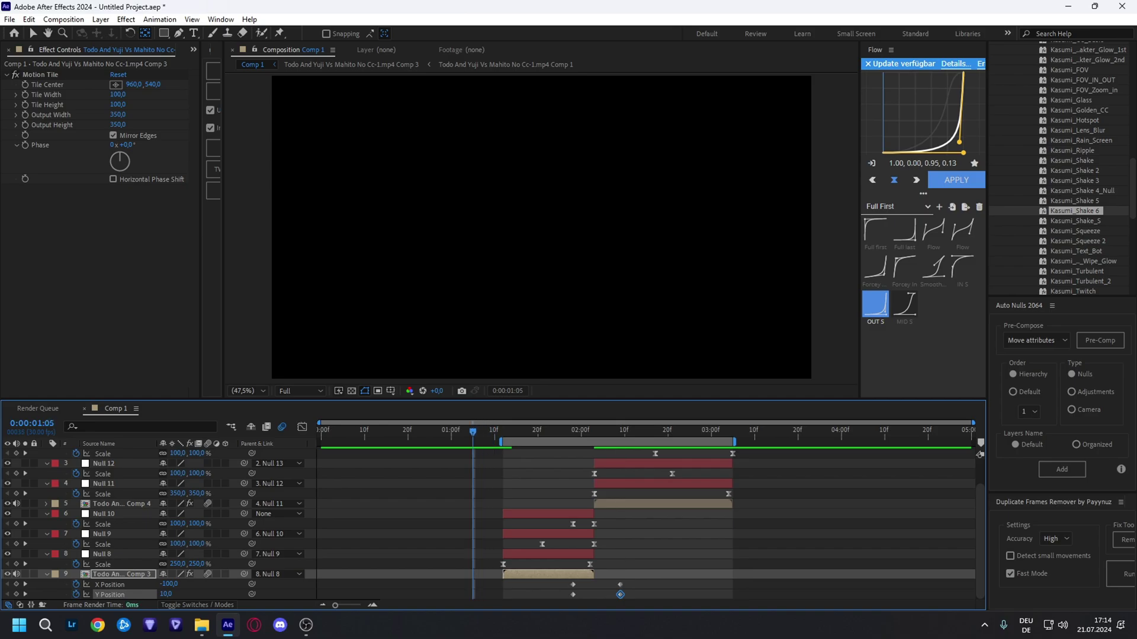
click(170, 585)
text(200)
key(Return)
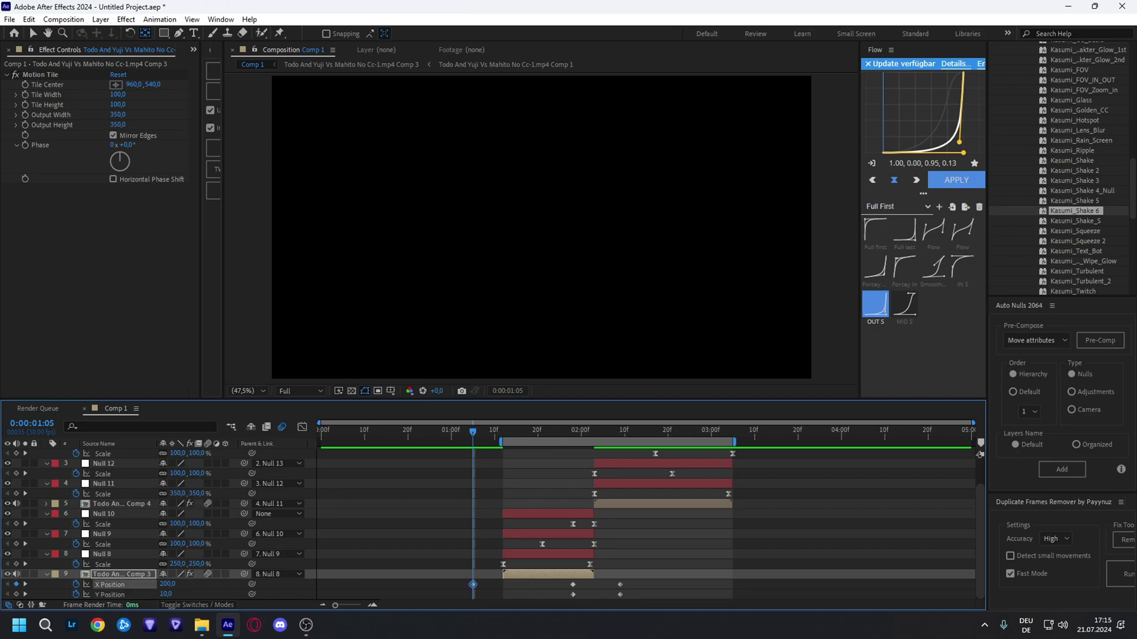
click(167, 594)
text(-100)
key(Return)
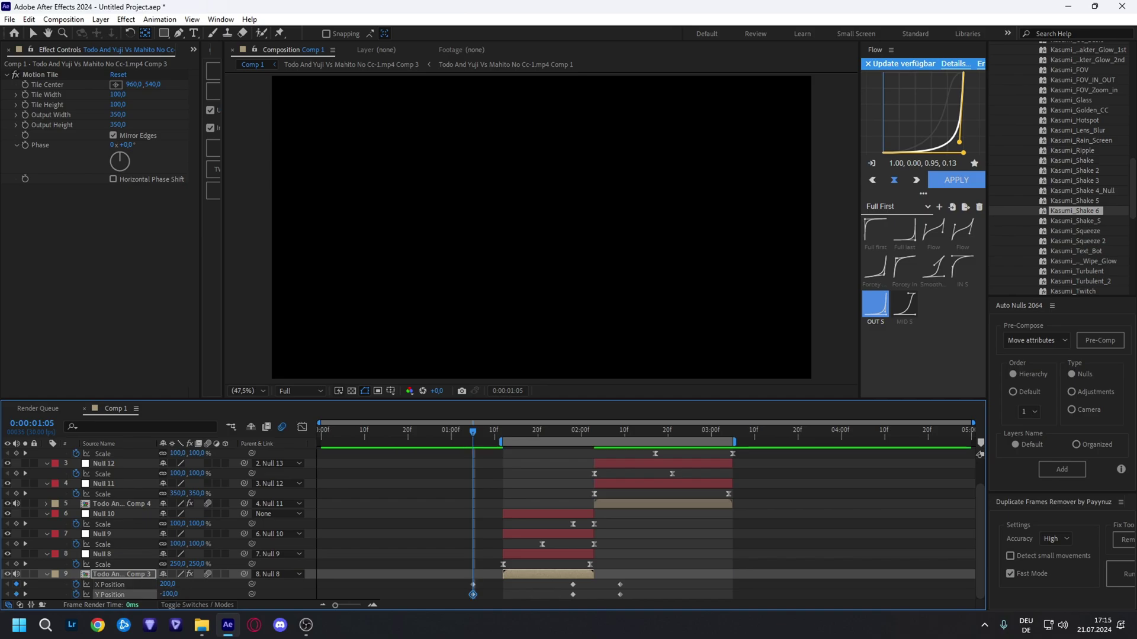
- Add a Rotation keyframe to the Comp 3 clip at 0:00:00:28 with a value of -3°, keeping its position keyframes shown
key(r)
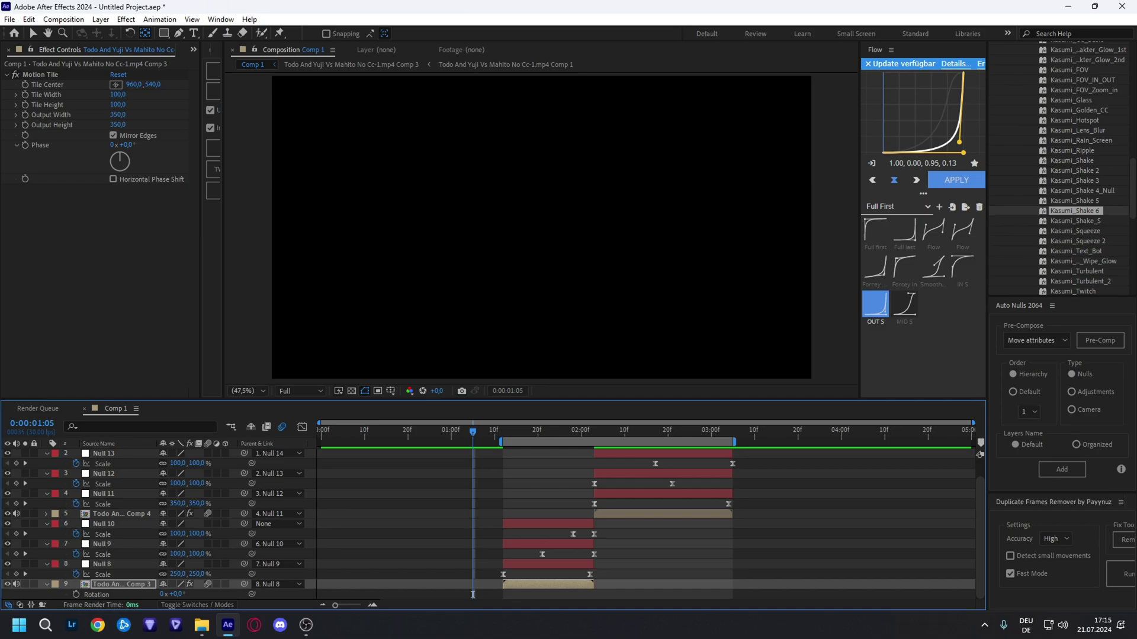
key(p)
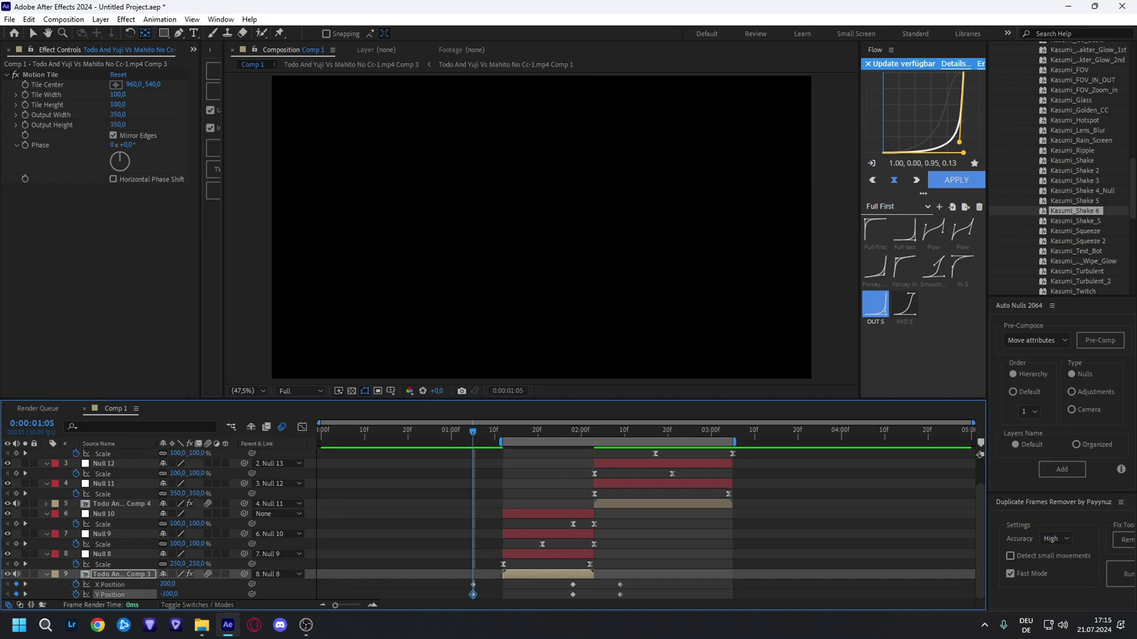
key(r)
key(alt+shift+r)
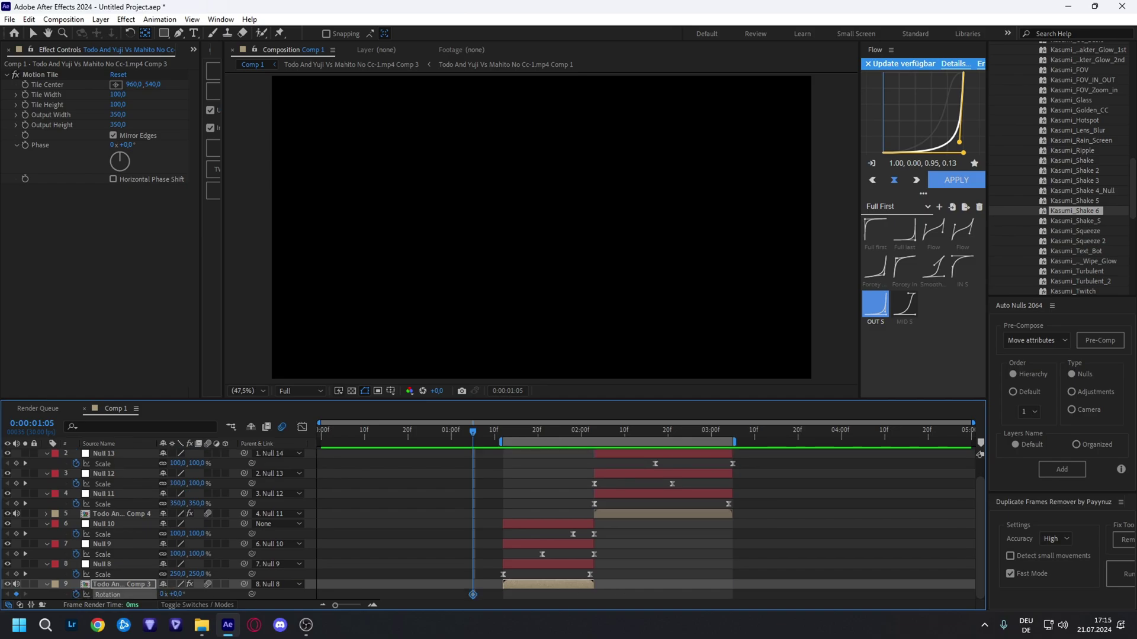
key(shift+p)
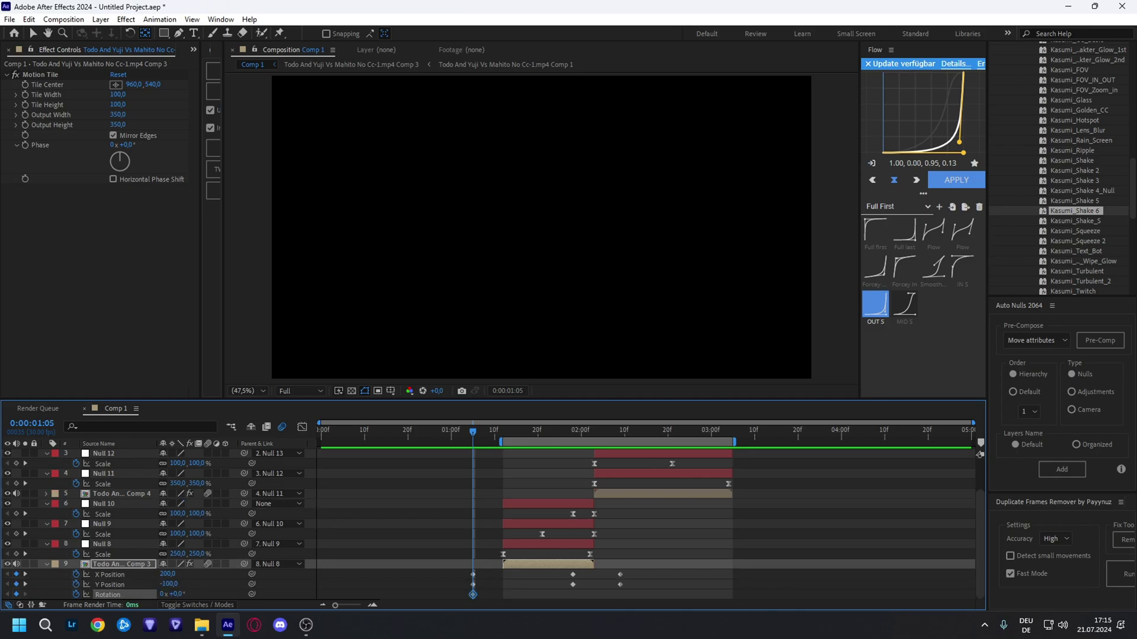
mouse_move(472, 595)
drag(473, 594, 443, 595)
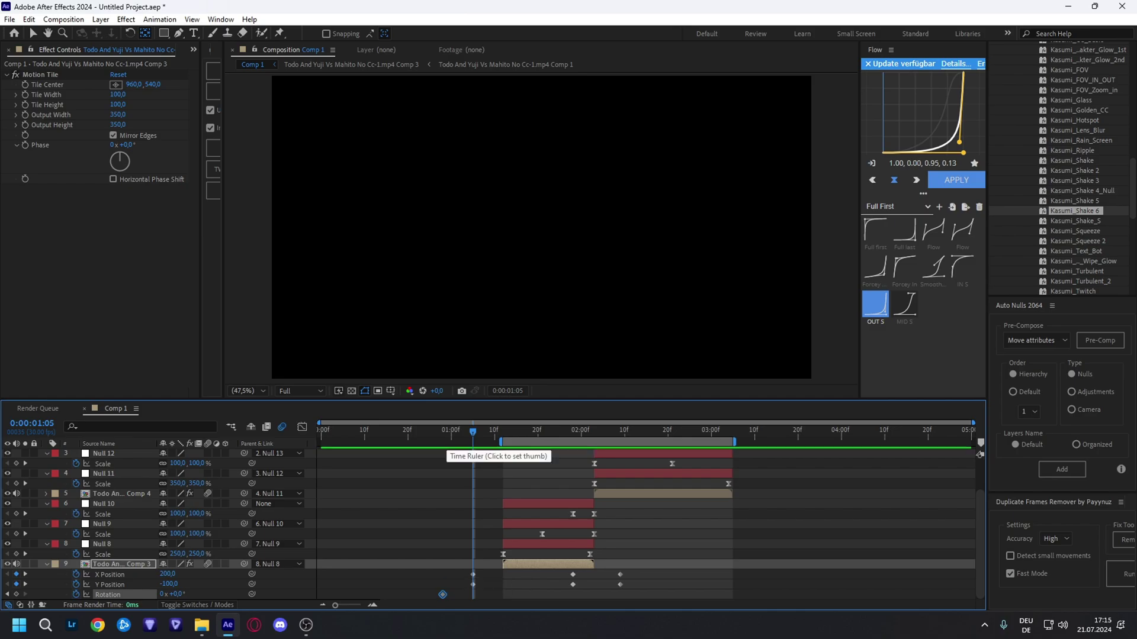
key(j)
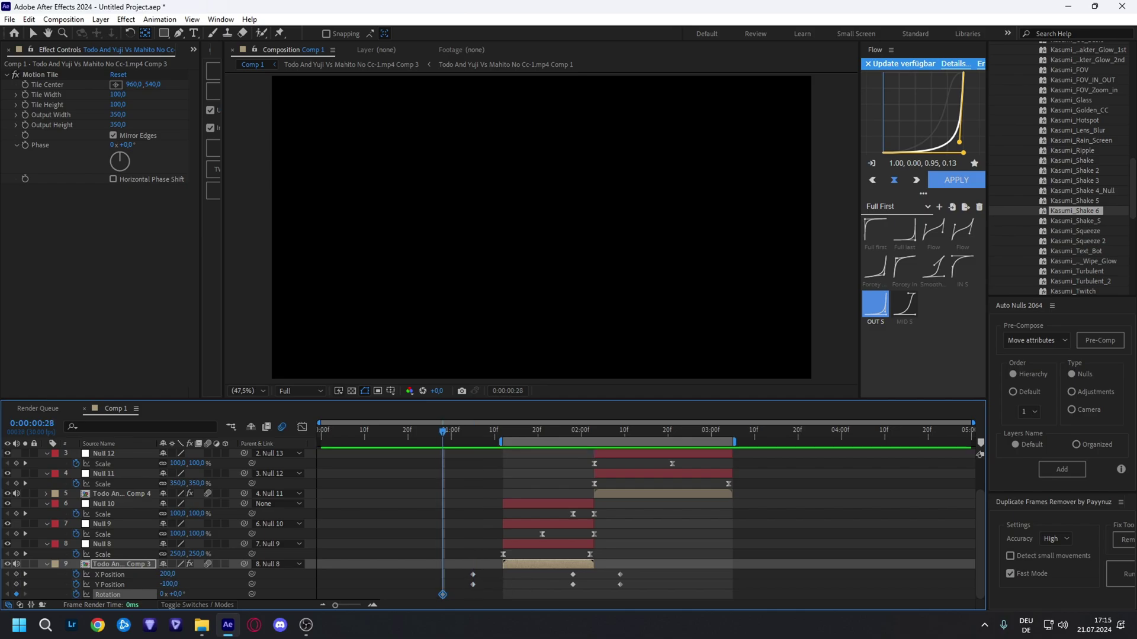
click(176, 594)
text(-3)
key(Return)
- Keyframe the Comp 3 clip's Rotation at 2° at 0:00:01:22
drag(538, 431, 546, 431)
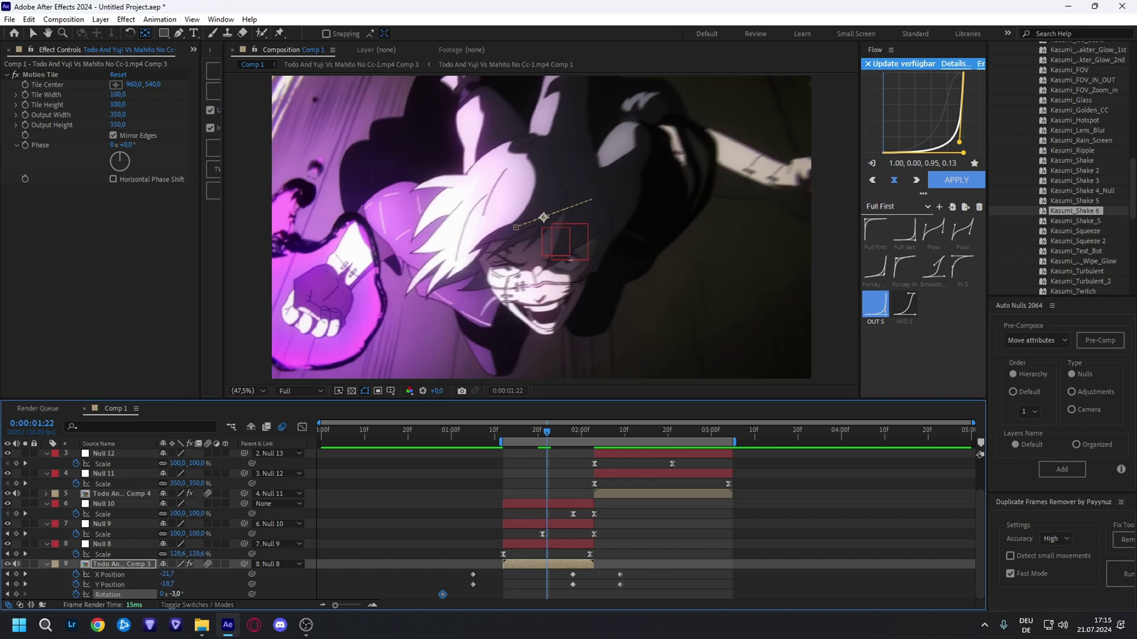
click(176, 595)
text(2)
key(Return)
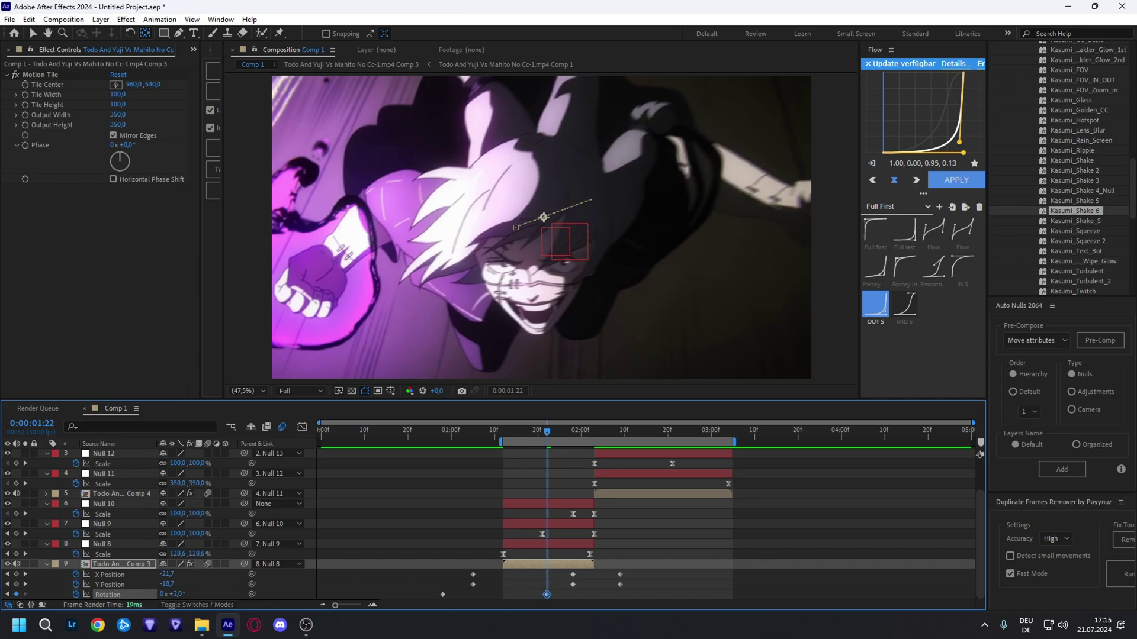
- Keyframe the Comp 3 clip's Rotation at -2° at 0:00:02:15
key(space)
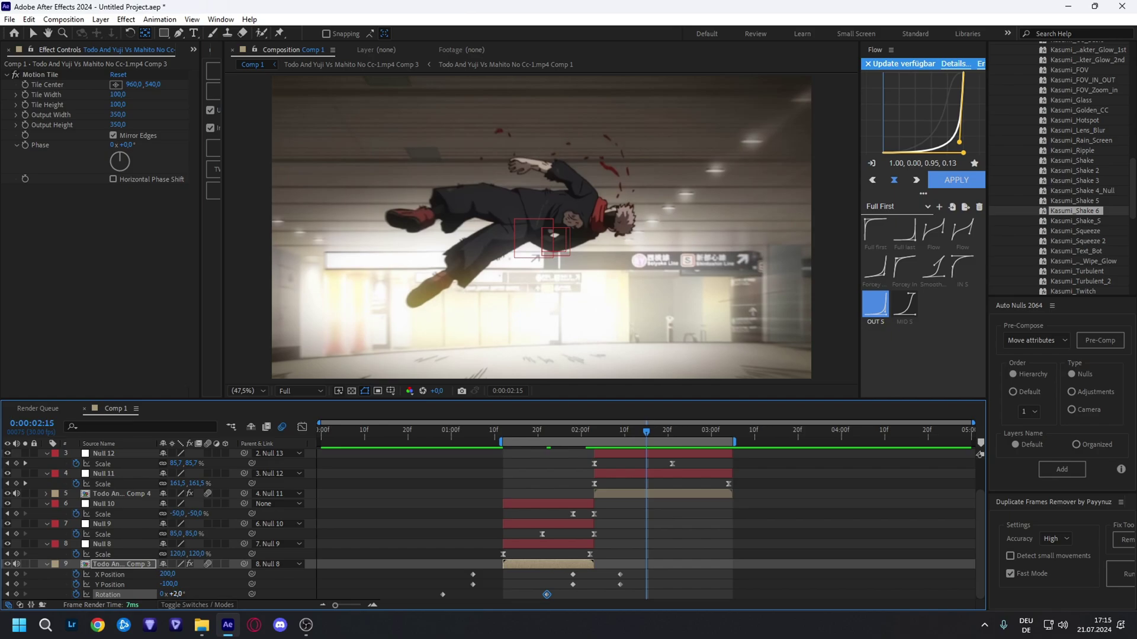
click(176, 595)
text(-2)
key(Return)
- Apply Easy Ease to all of the Comp 3 clip's position and rotation keyframes and preview the motion
drag(658, 596, 397, 571)
key(F9)
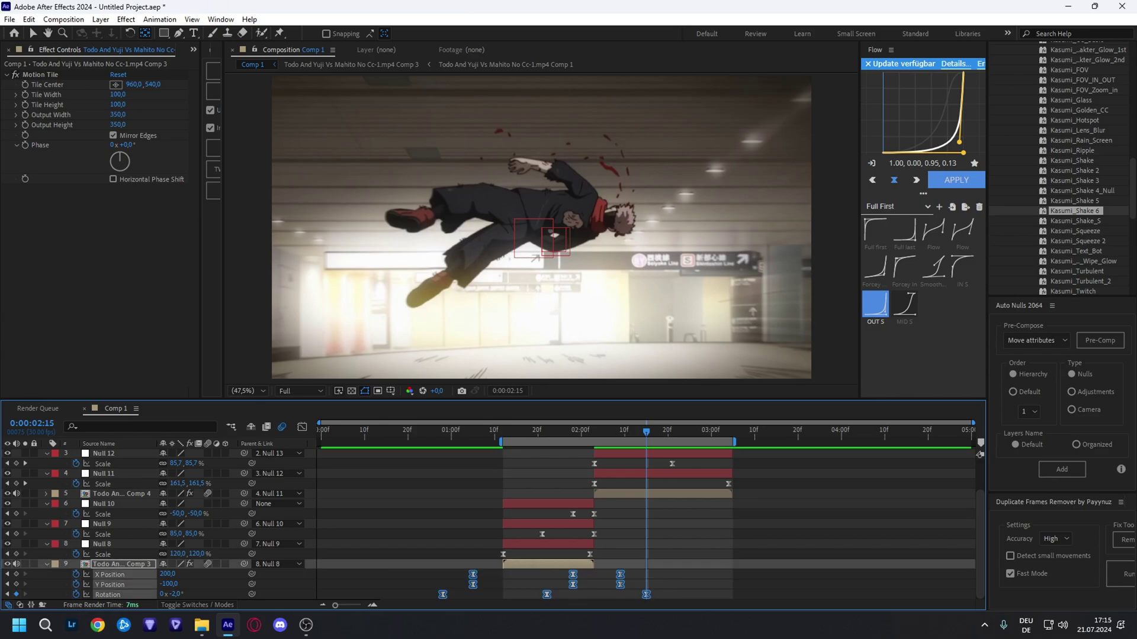
key(space)
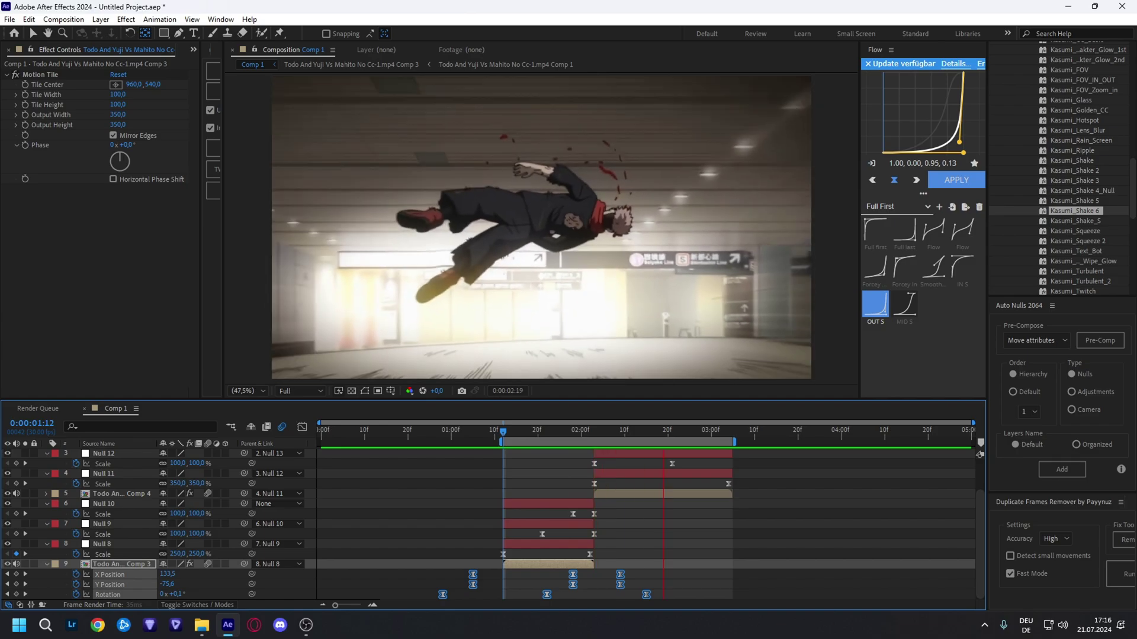
- Add X Position, Y Position and Rotation keyframes to the Comp 4 clip at its first frame, 0:00:02:03
click(657, 494)
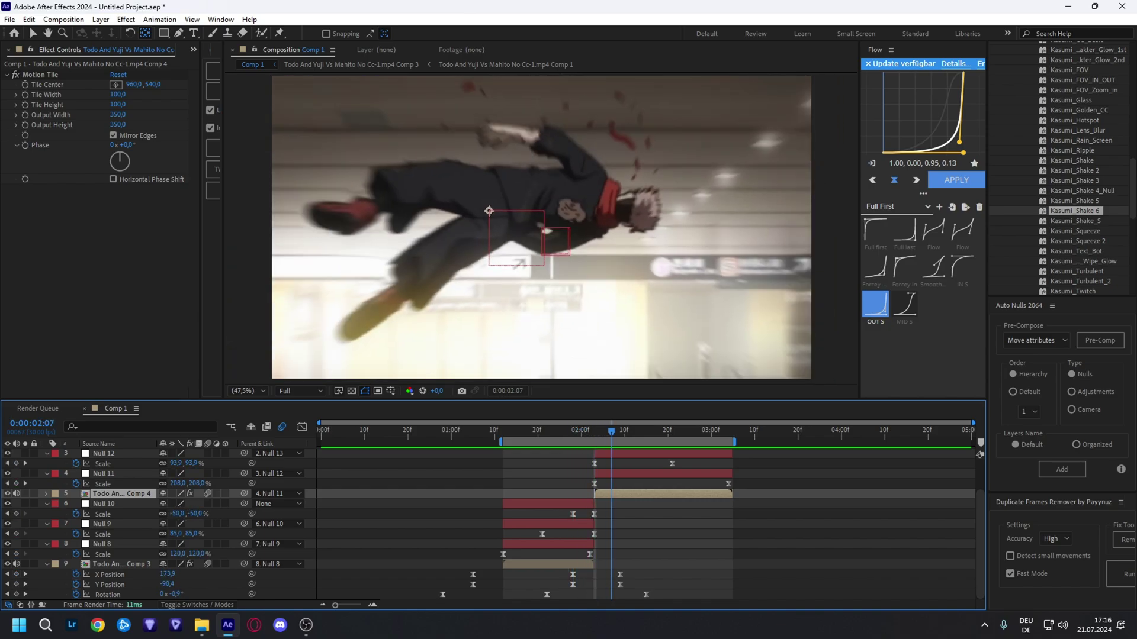
key(Page_Up)
key(Page_Up)
key(Page_Up)
key(Page_Up)
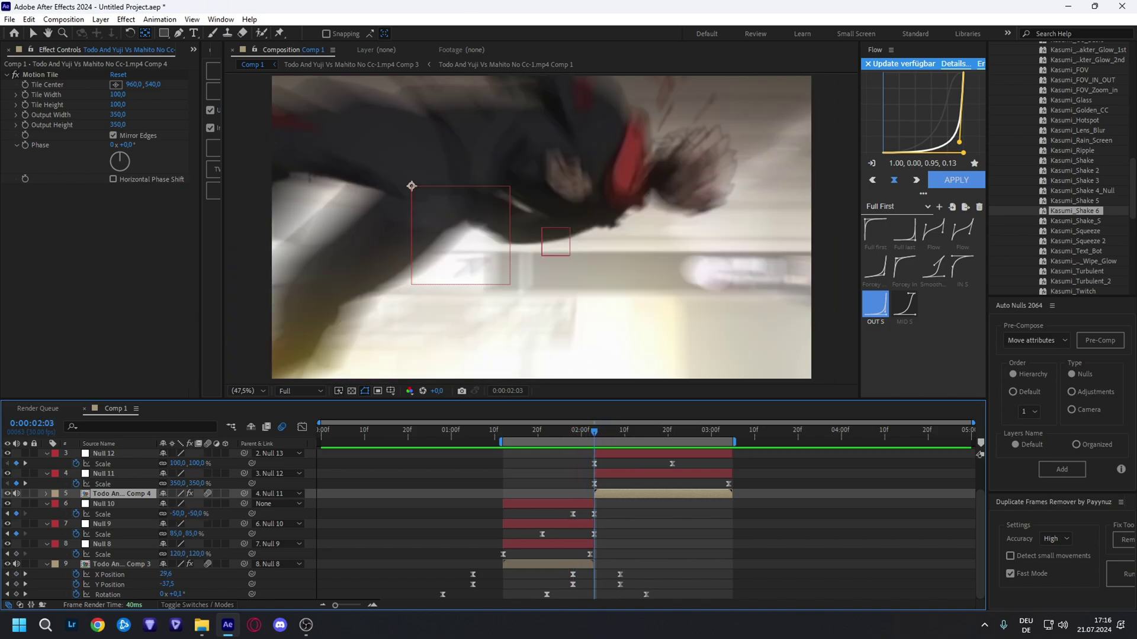
key(Page_Down)
key(Page_Up)
key(Page_Down)
key(Page_Up)
key(p)
key(alt+shift+p)
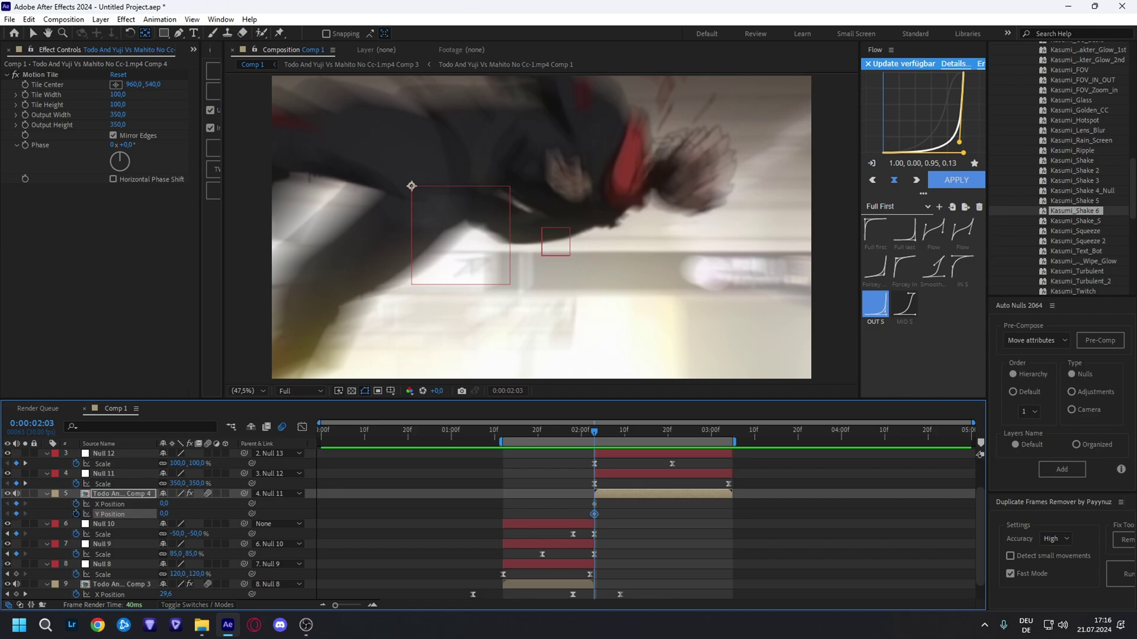
key(alt+shift+r)
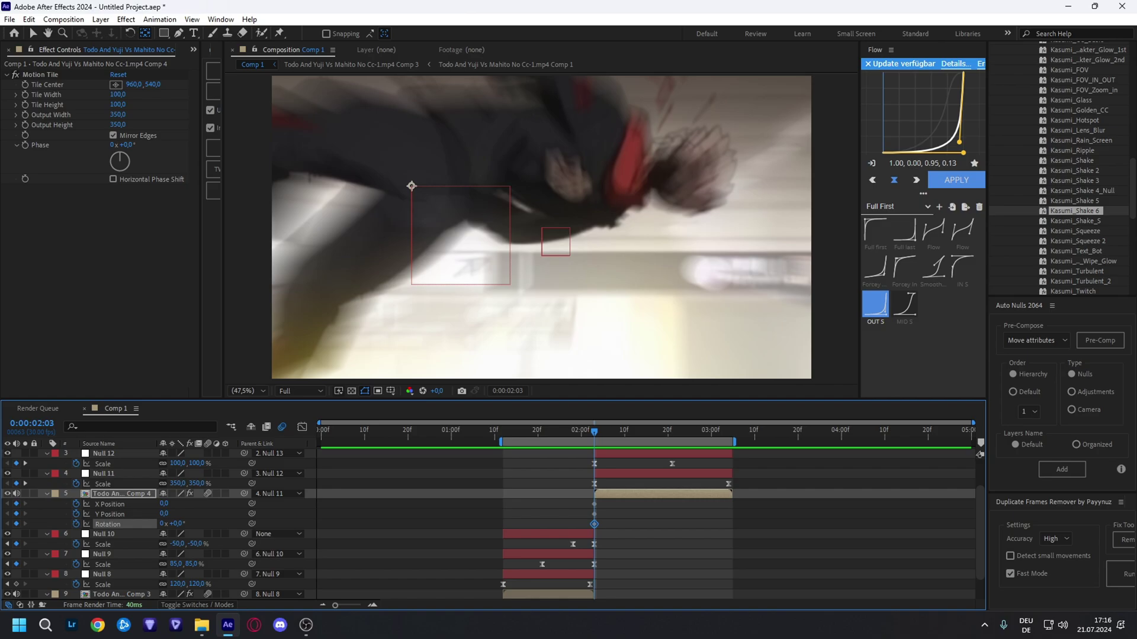
- Move the Comp 4 clip's position keyframes to 0:00:02:29 and set X Position to 100 and Y Position to -50
drag(604, 518, 703, 534)
scroll(694, 514, up, 1)
click(707, 432)
key(alt+Right)
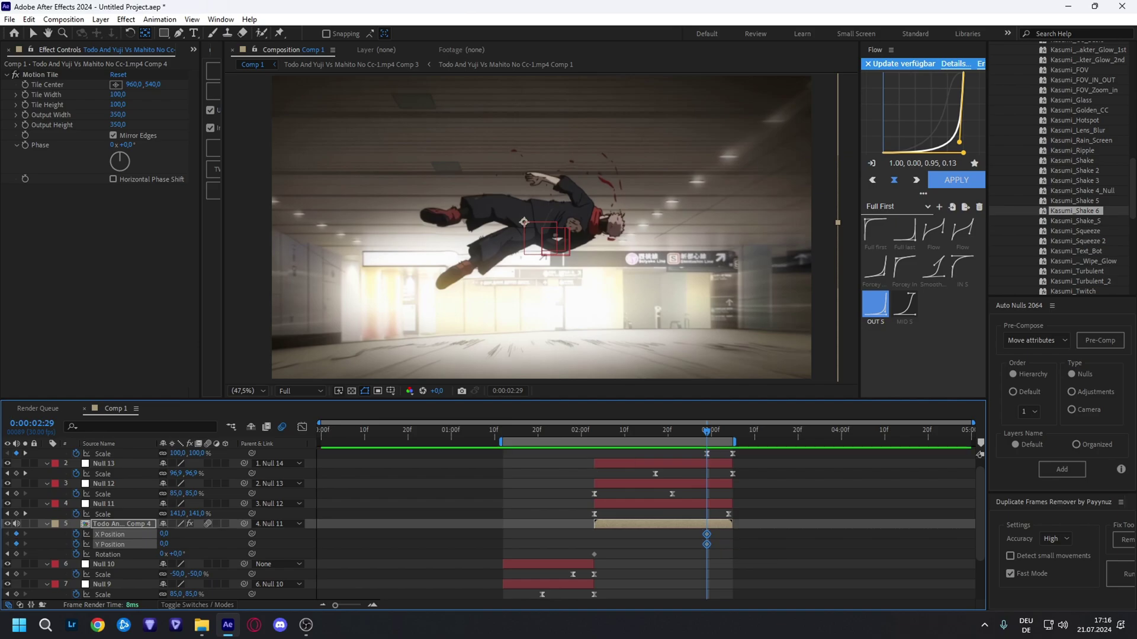
key(F2)
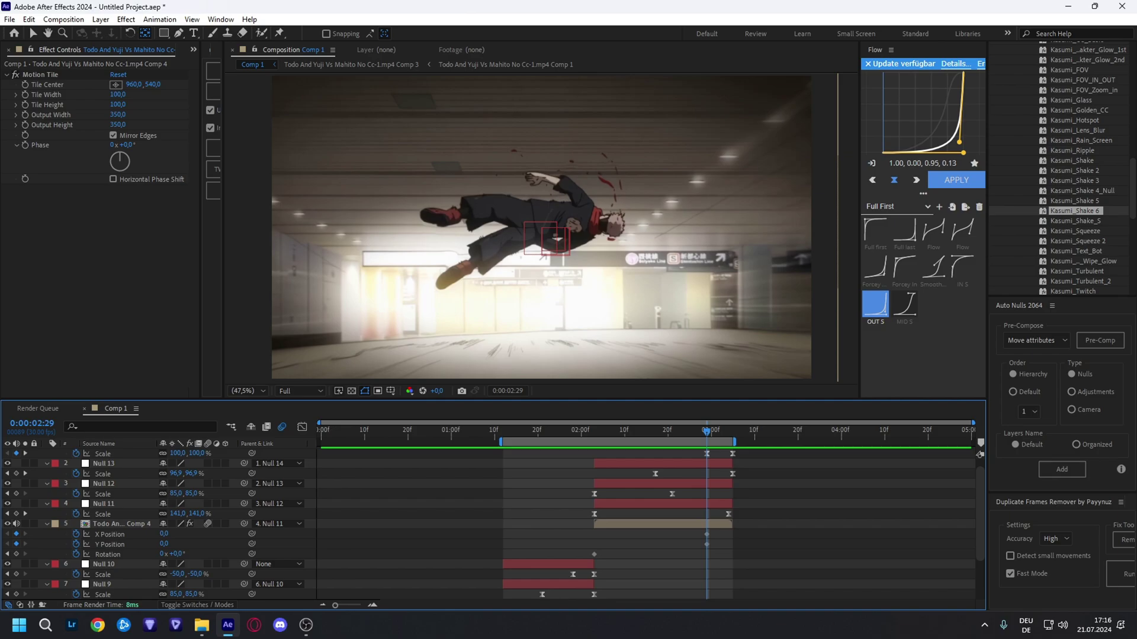
click(164, 534)
text(100)
key(Return)
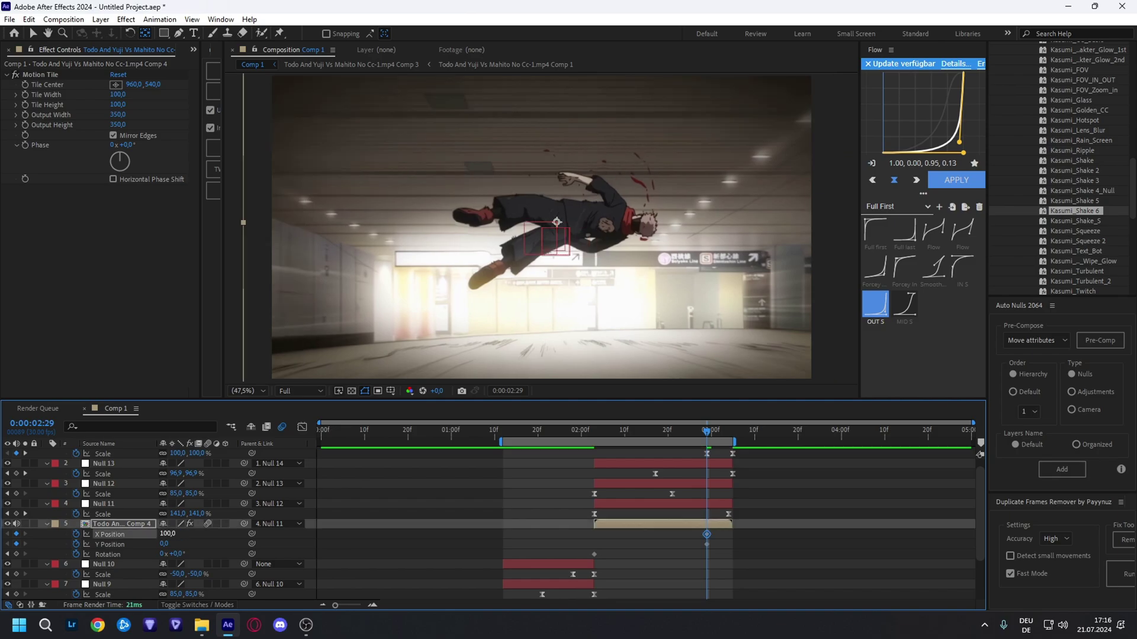
click(164, 544)
text(-50)
key(Return)
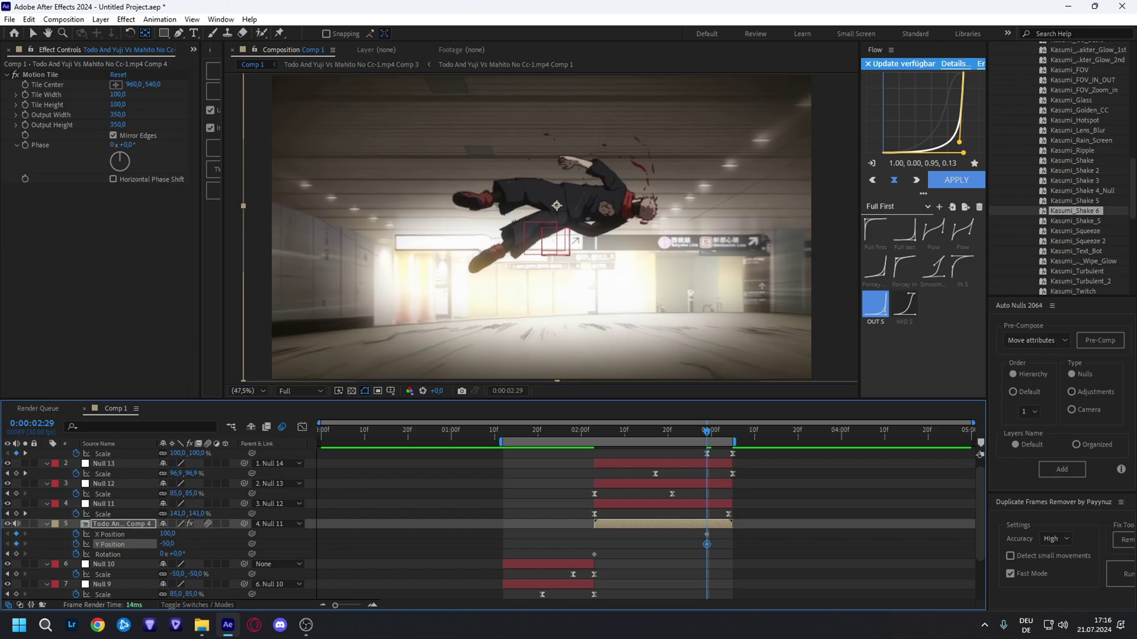
- Keyframe the Comp 4 clip's X Position at -200 and Y Position at 100 at 0:00:01:28
key(space)
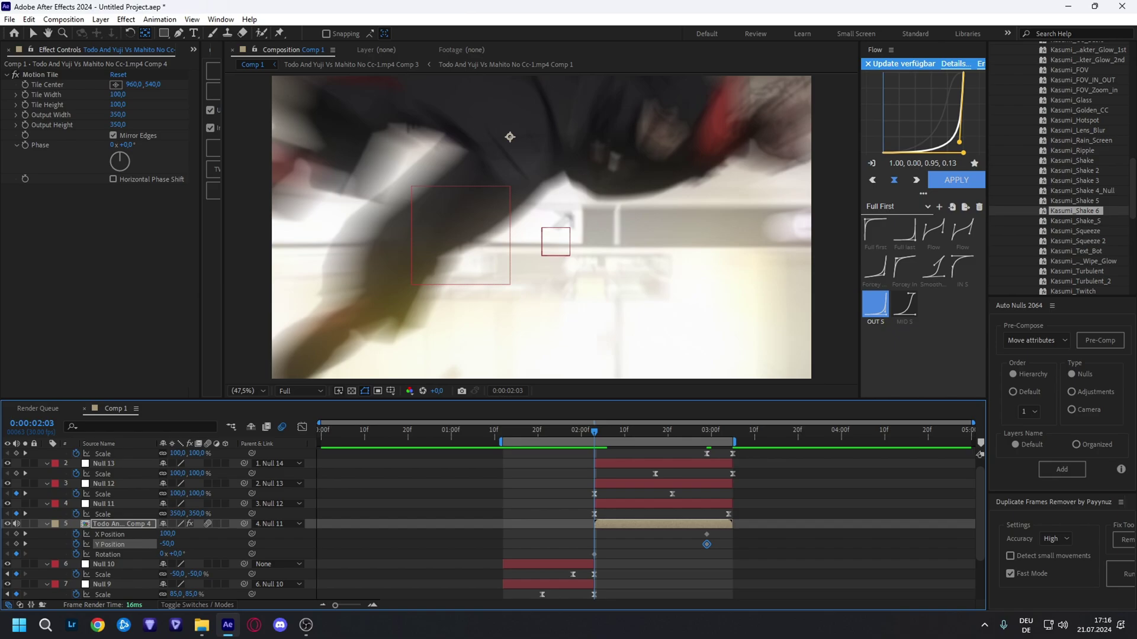
key(space)
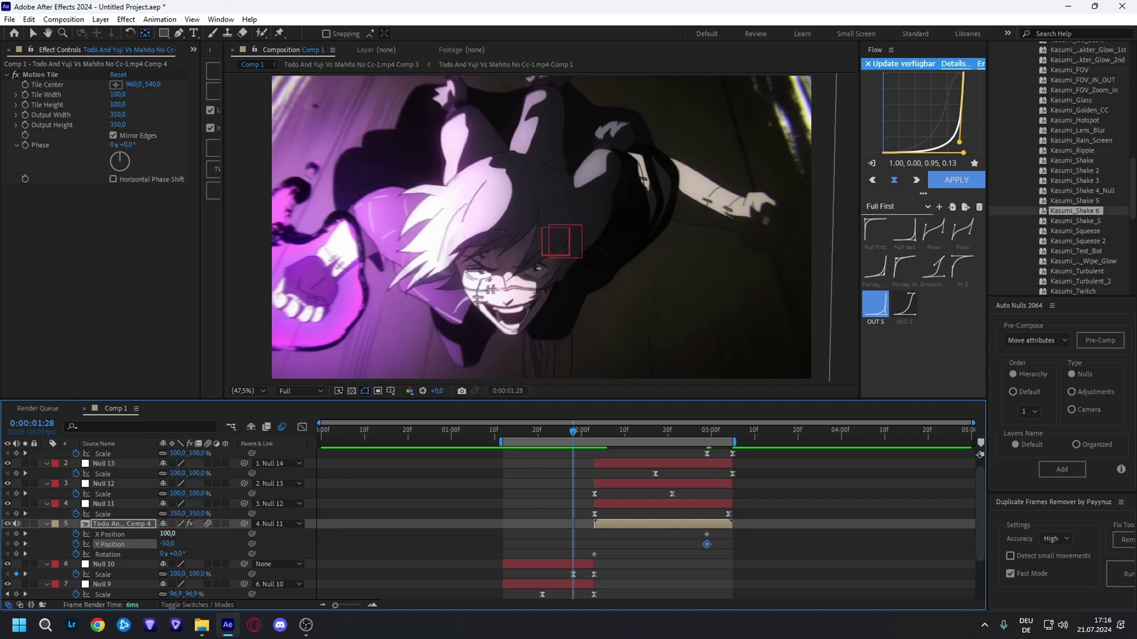
click(167, 543)
key(Return)
click(168, 534)
text(-200)
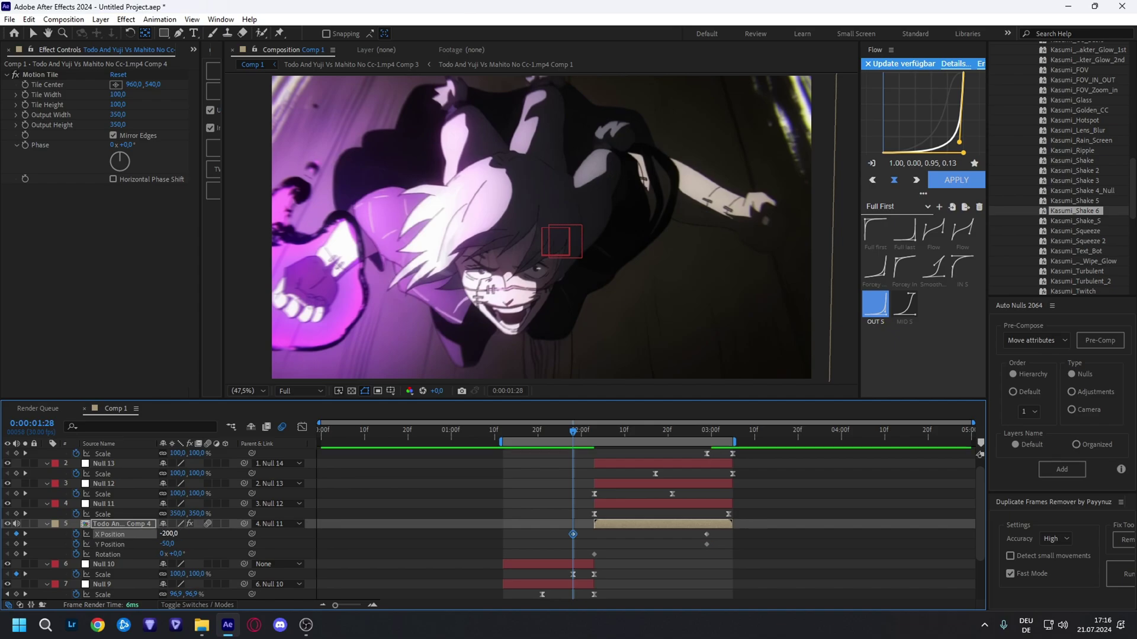
key(Return)
click(168, 544)
text(100)
key(Return)
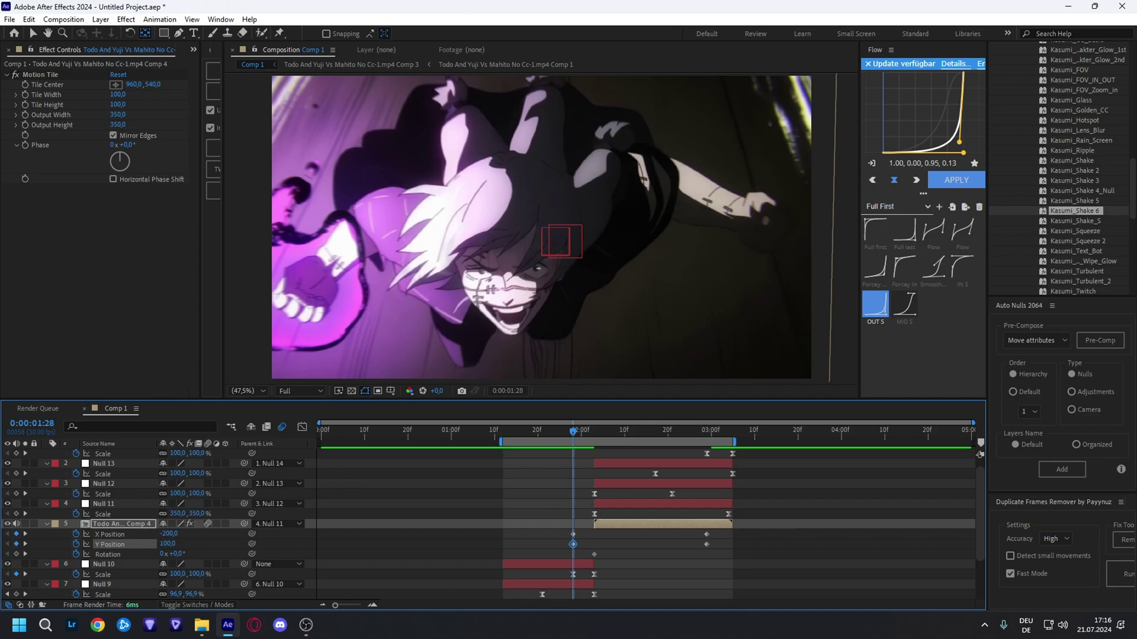
- Keyframe the Comp 4 clip's X Position at -100 and Y Position at 100 at 0:00:03:12
key(space)
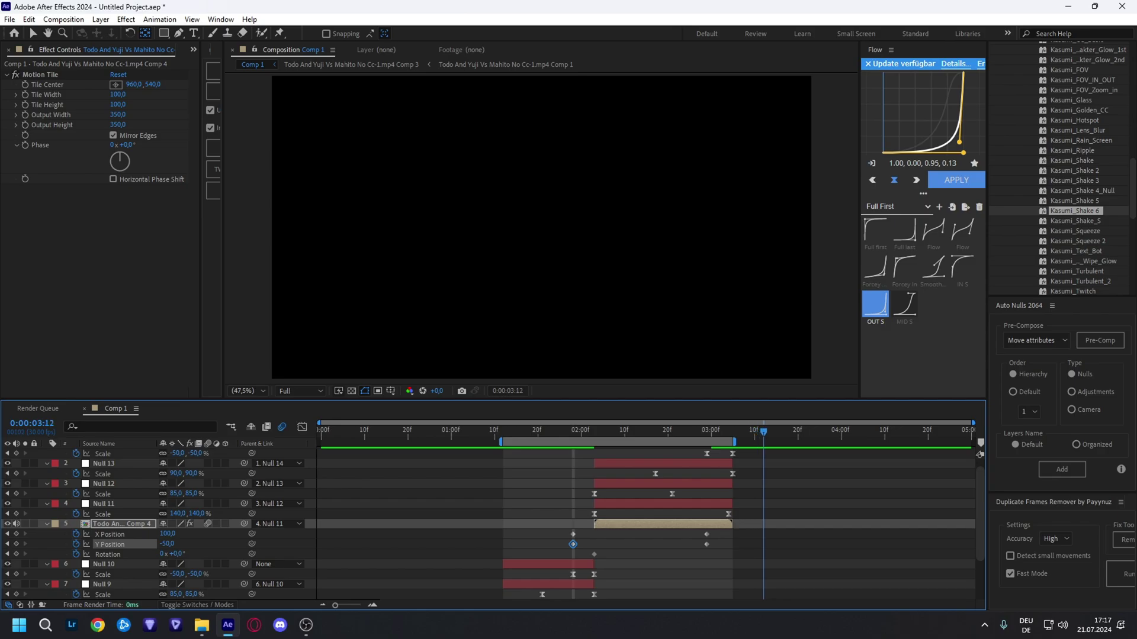
click(167, 535)
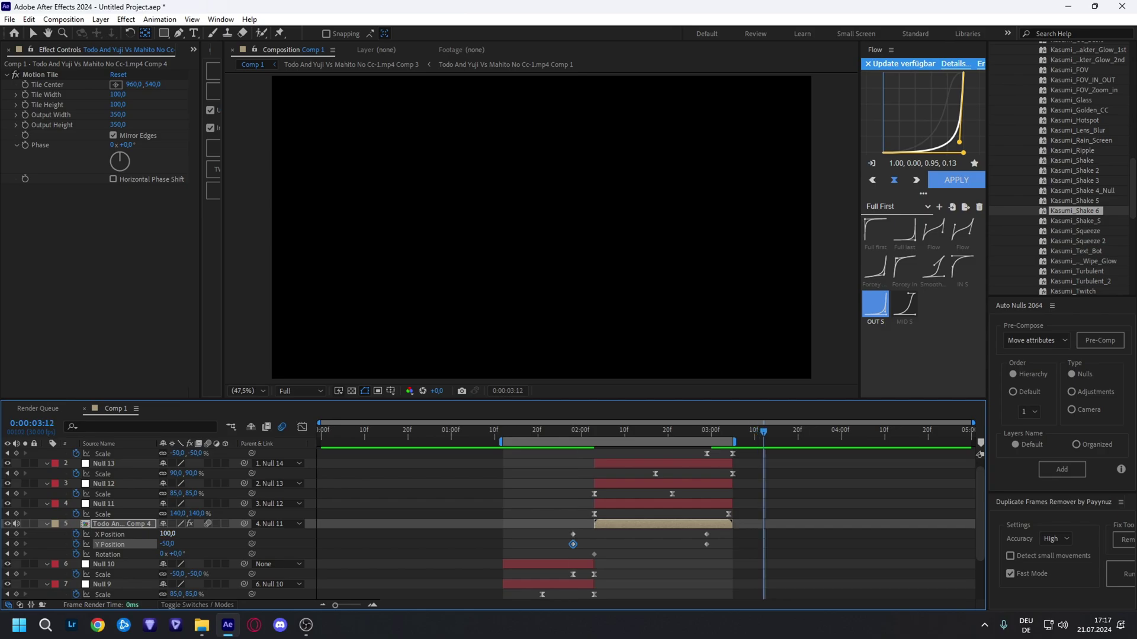
click(168, 534)
text(-100)
key(Return)
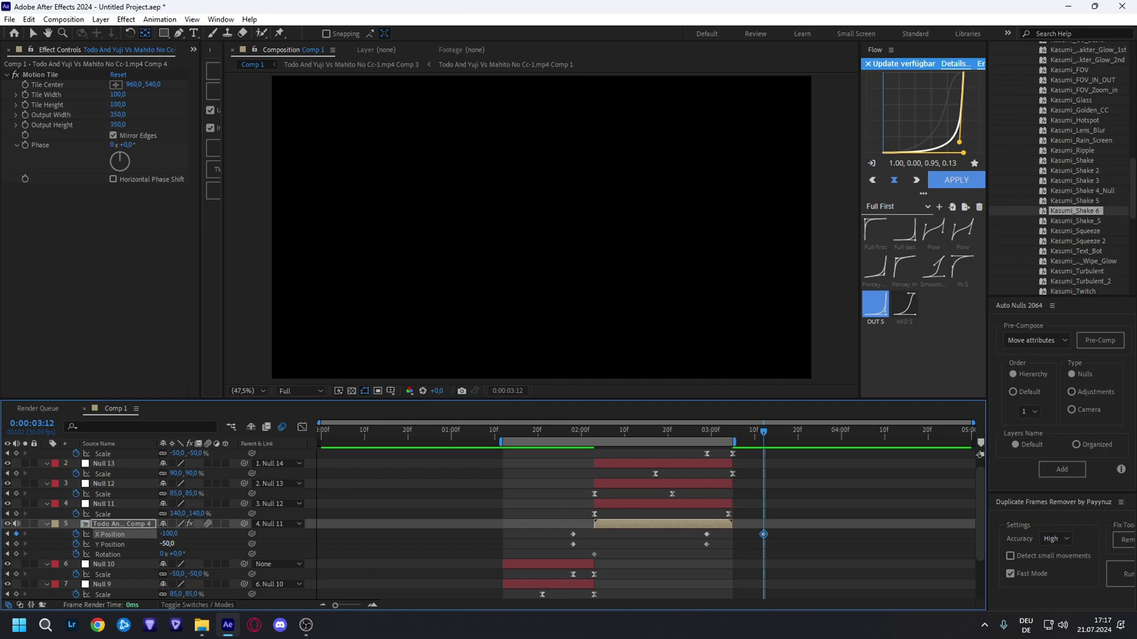
click(167, 544)
text(100)
key(Return)
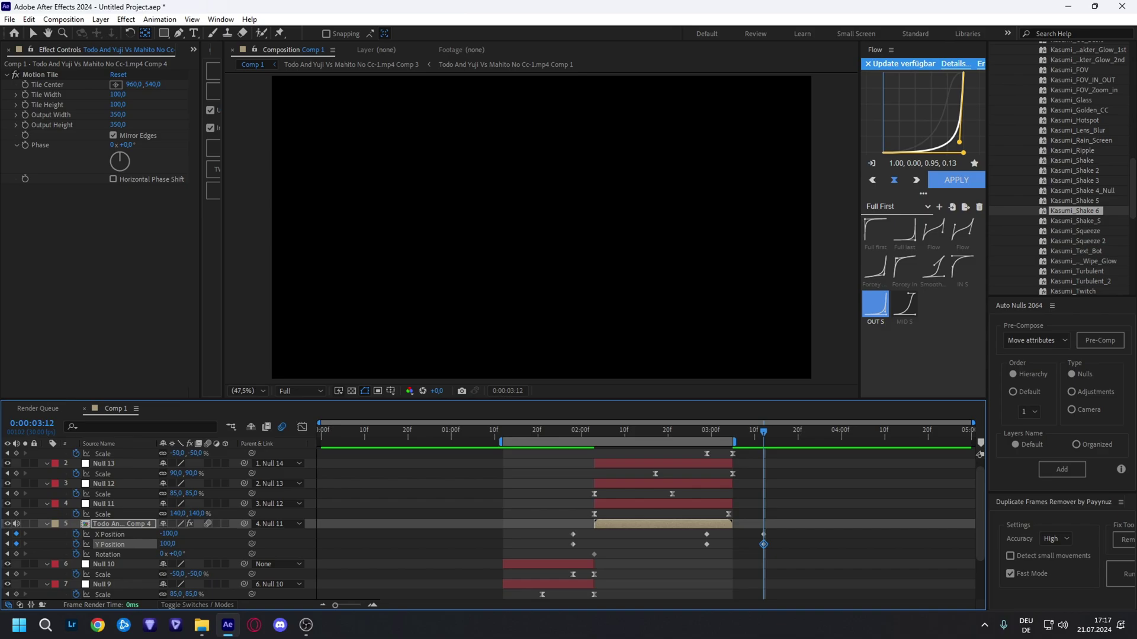
- Move the Comp 4 clip's Rotation keyframe to 0:00:01:21 and set its value to 3°
drag(551, 431, 542, 431)
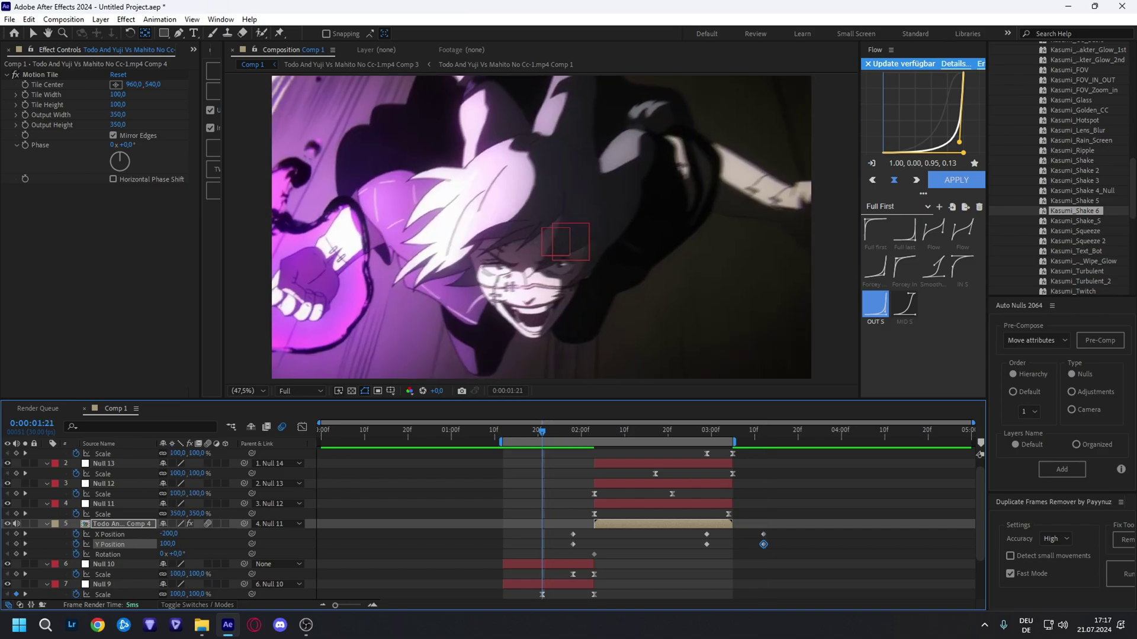
click(594, 555)
drag(594, 554, 542, 554)
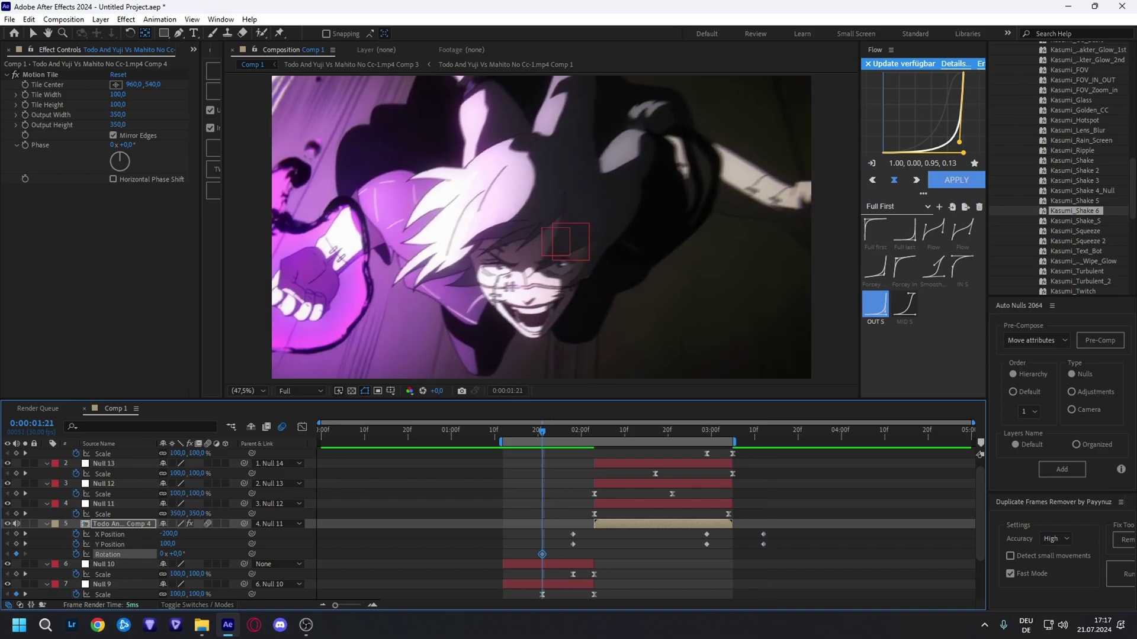
click(176, 554)
click(176, 554)
text(3)
key(Return)
- Keyframe the Comp 4 clip's Rotation at -2° at 0:00:02:19
click(663, 431)
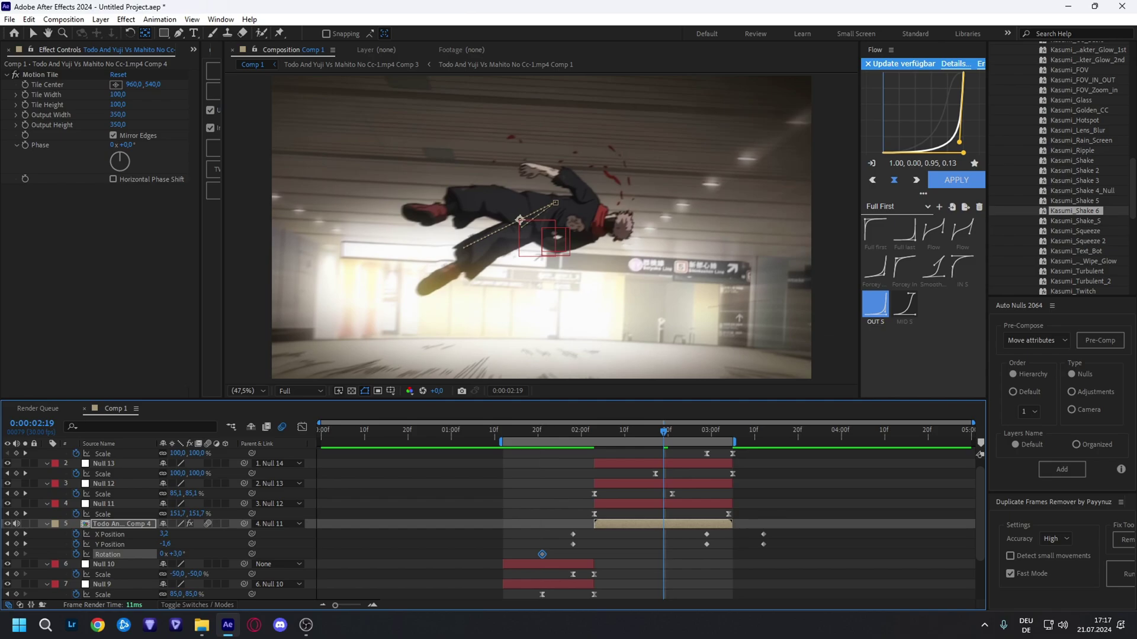
click(177, 554)
text(-2)
key(Return)
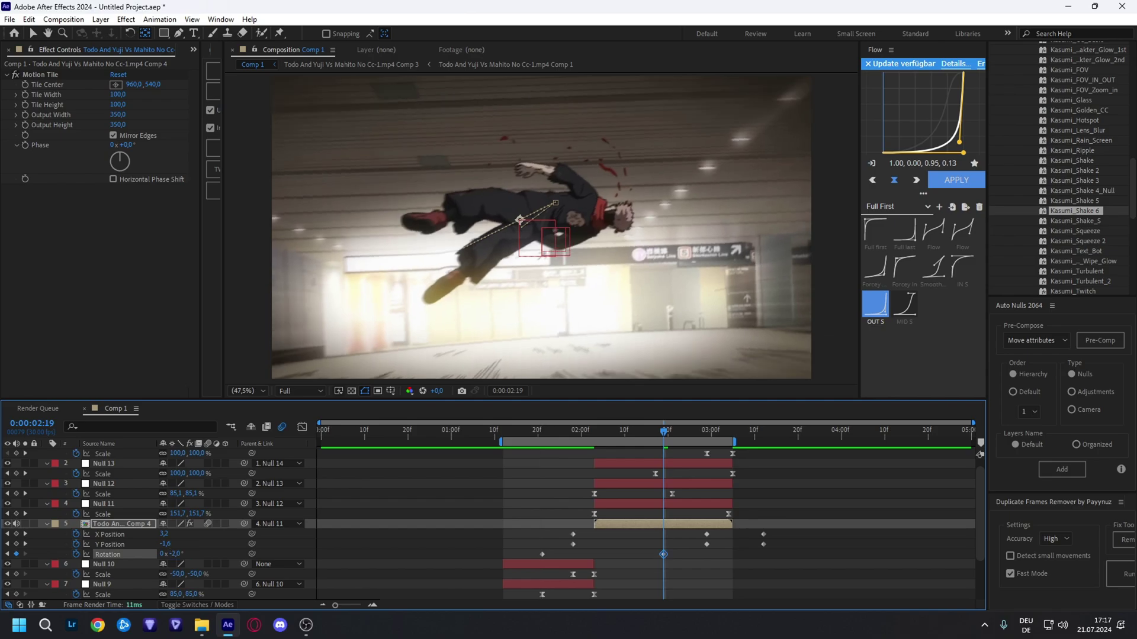
- Keyframe the Comp 4 clip's Rotation at 2° at 0:00:03:19
key(space)
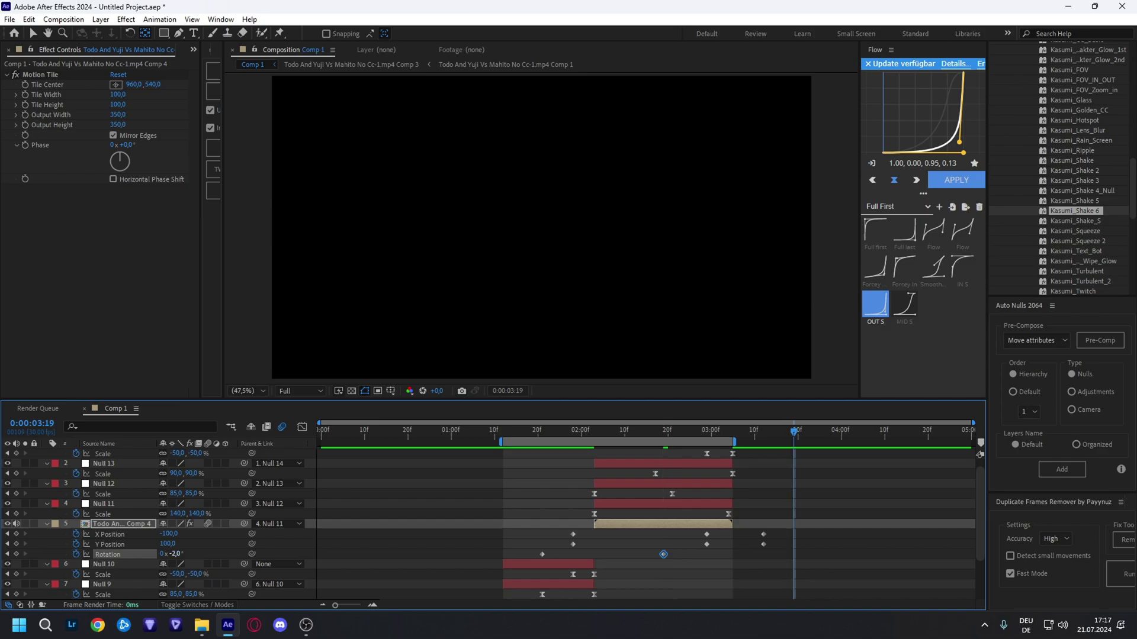
click(177, 554)
text(2)
key(Return)
- Apply Easy Ease to all of the Comp 4 clip's position and rotation keyframes and preview the motion
key(F2)
drag(507, 528, 804, 556)
key(F9)
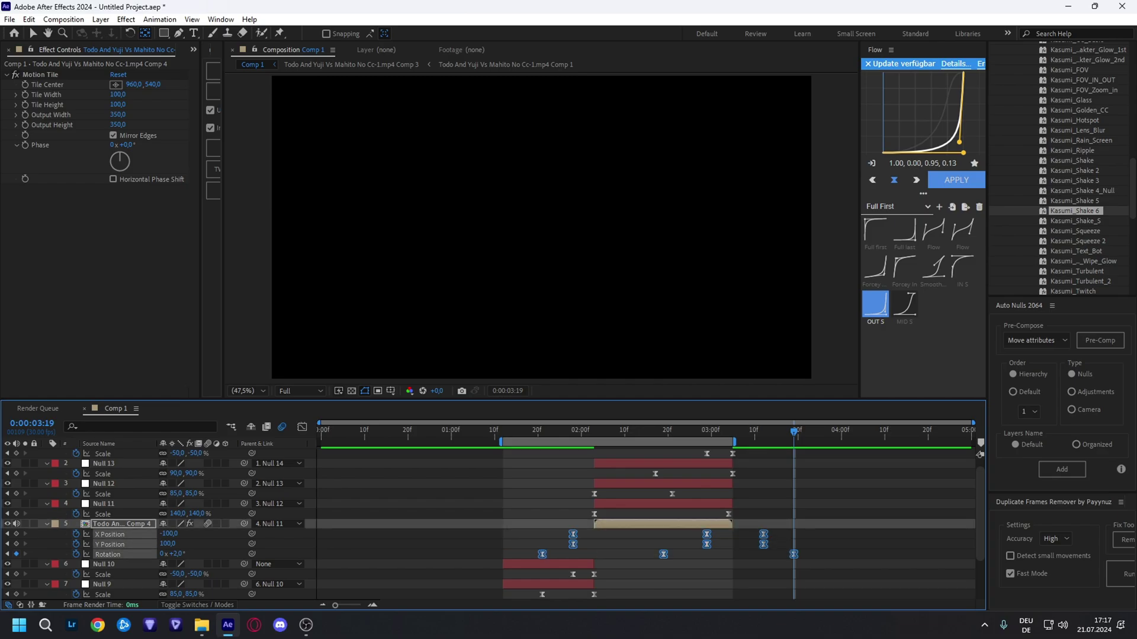
key(space)
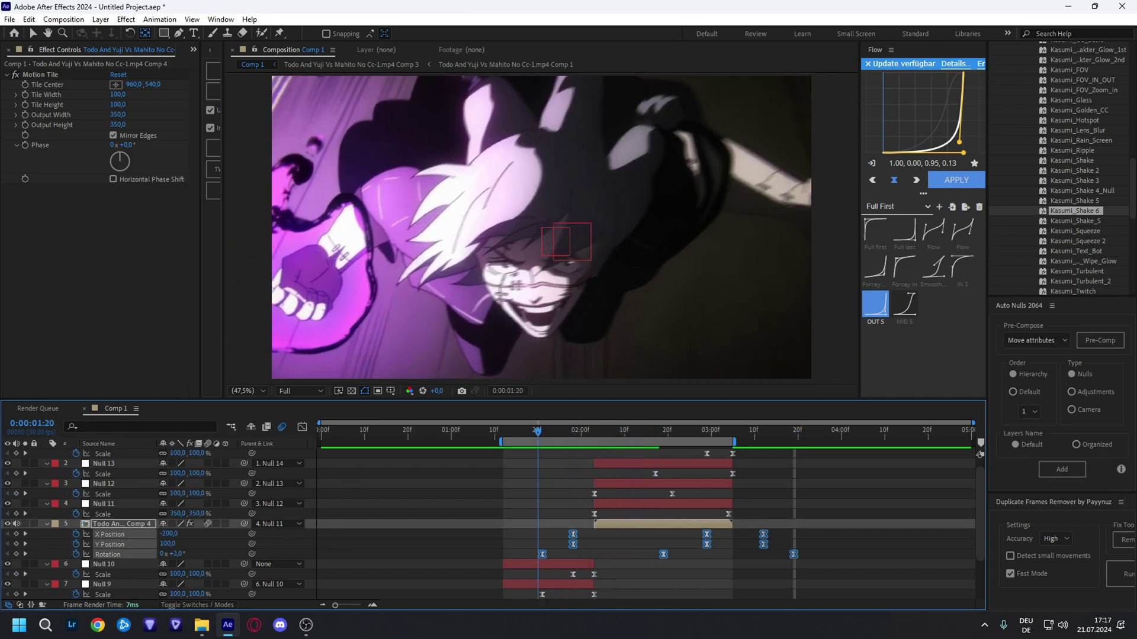